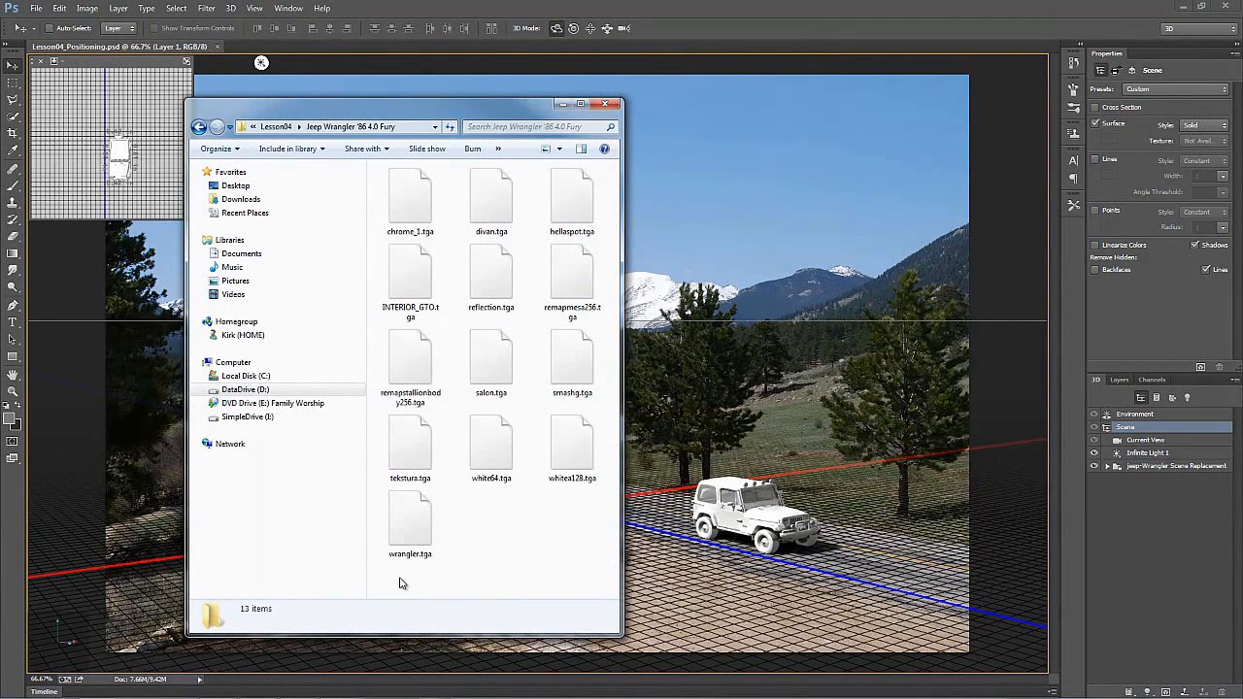
# Step: Open all the TGA textures from the Jeep Wrangler '86 4.0 Fury folder and view the Save As formats for wrangler.tga
pyautogui.moveTo(403, 583); pyautogui.dragTo(606, 163)
pyautogui.press('Return')
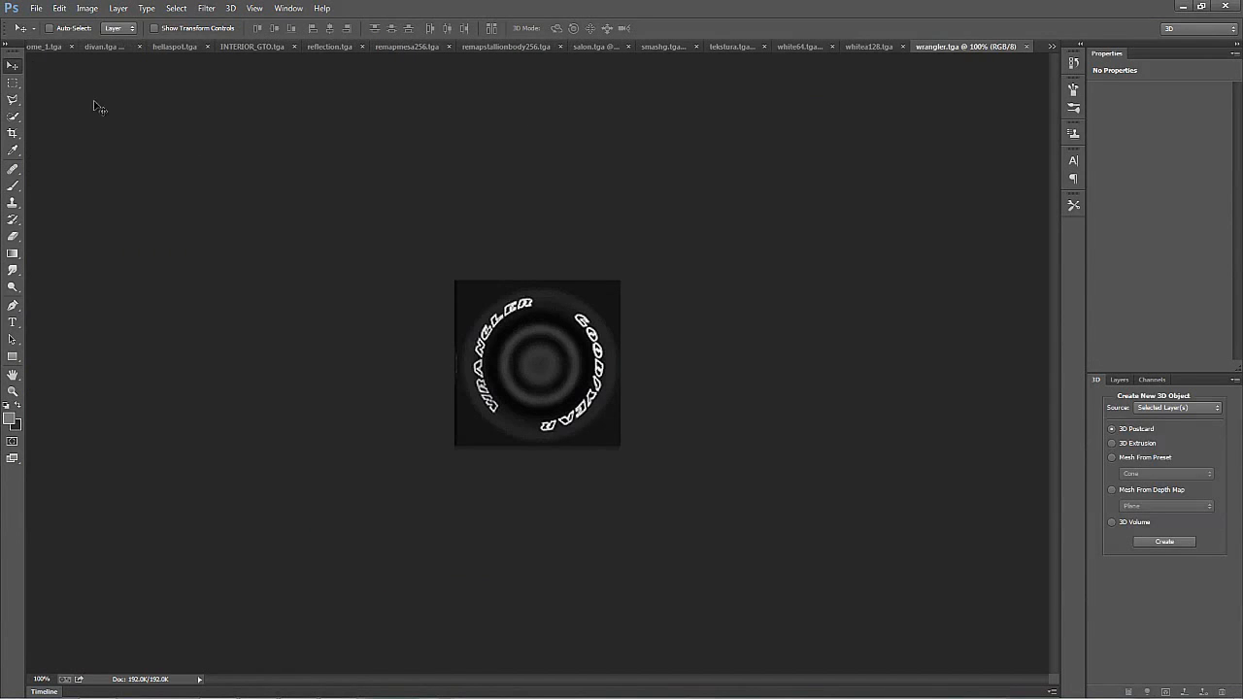
pyautogui.click(40, 14)
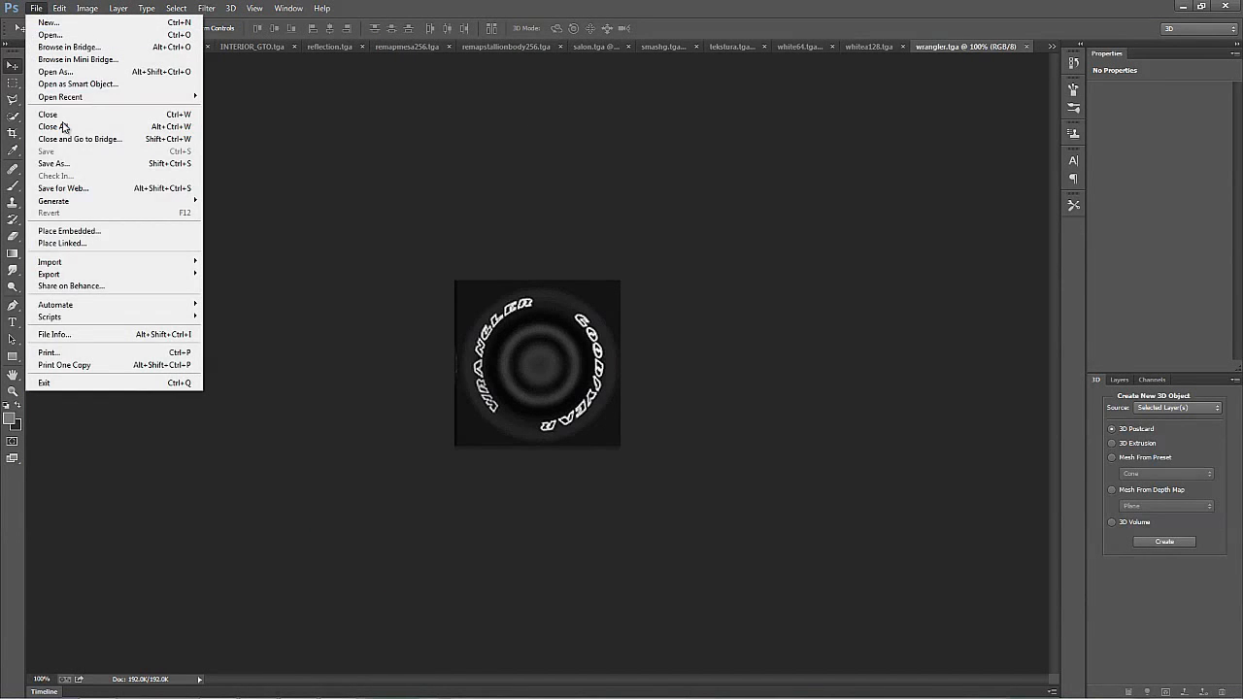
pyautogui.click(68, 165)
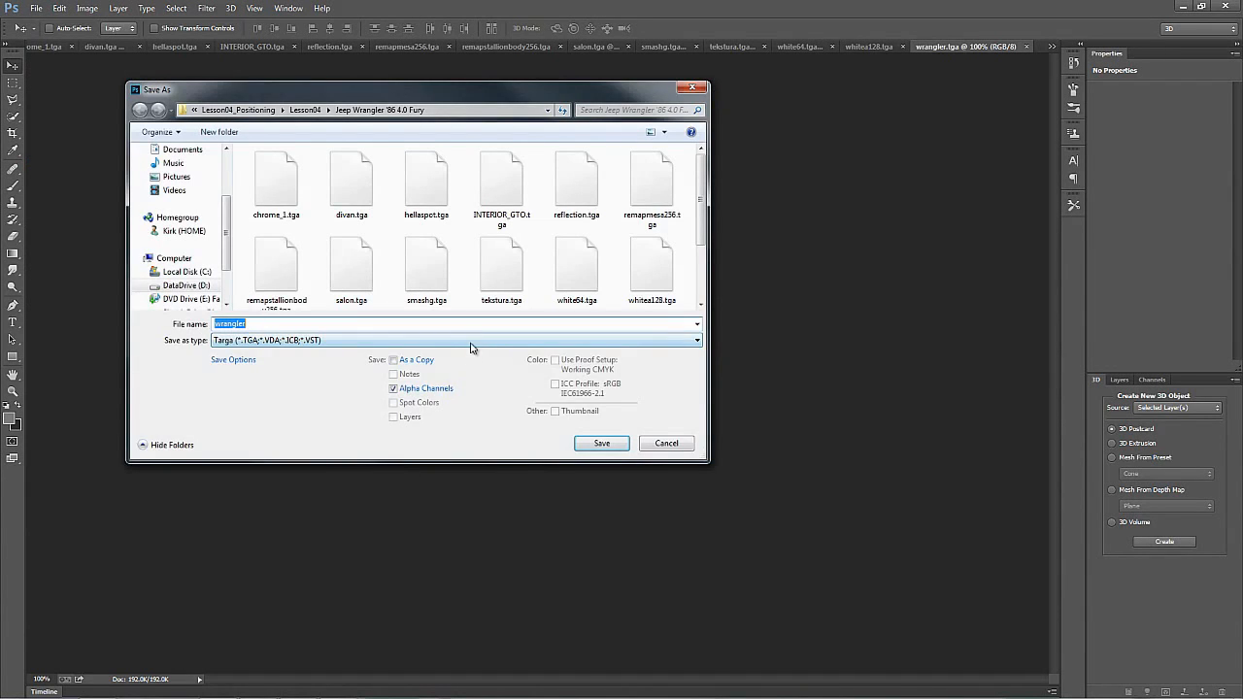
pyautogui.click(474, 340)
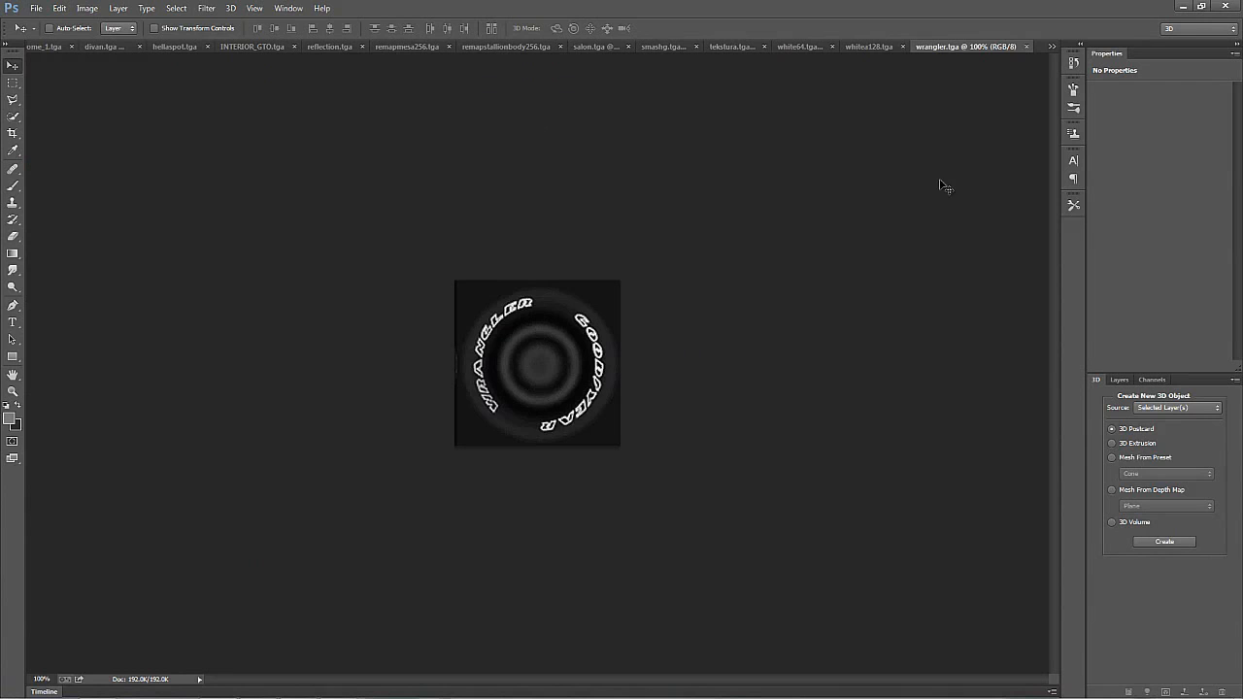
# Step: Close the open TGA texture files without saving them, returning to Lesson04_Positioning.psd
pyautogui.click(1025, 47)
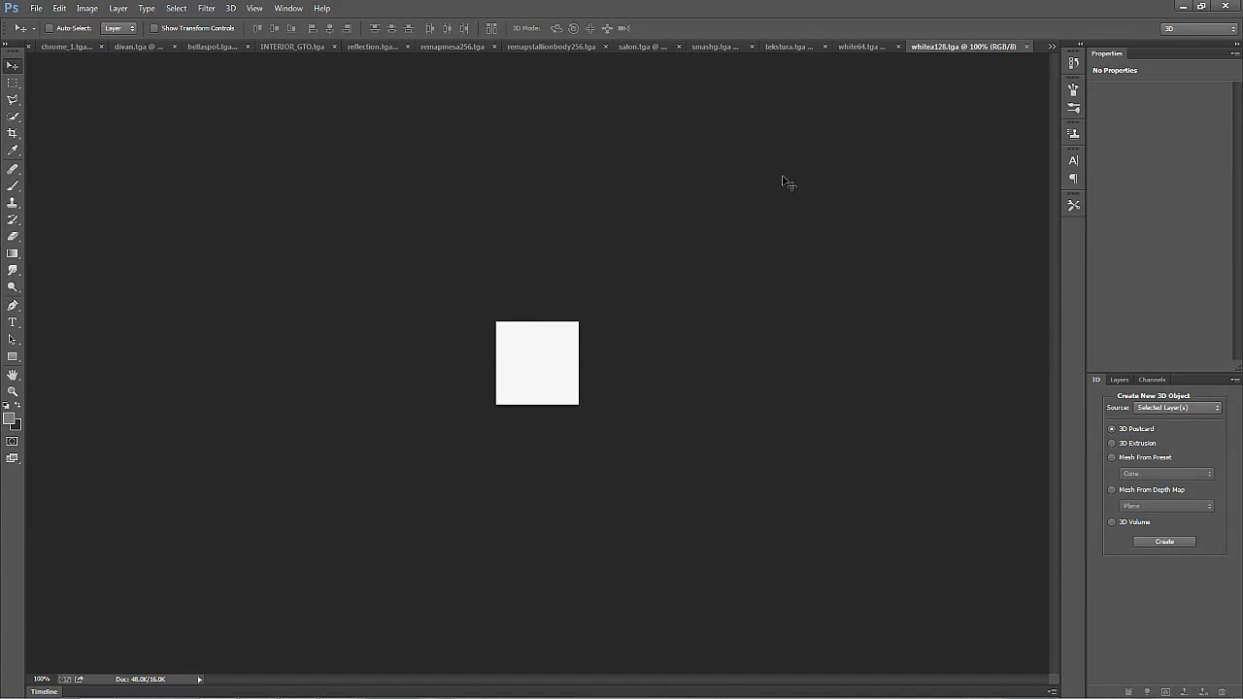
pyautogui.hotkey('ctrl', 'w')
pyautogui.click(944, 49)
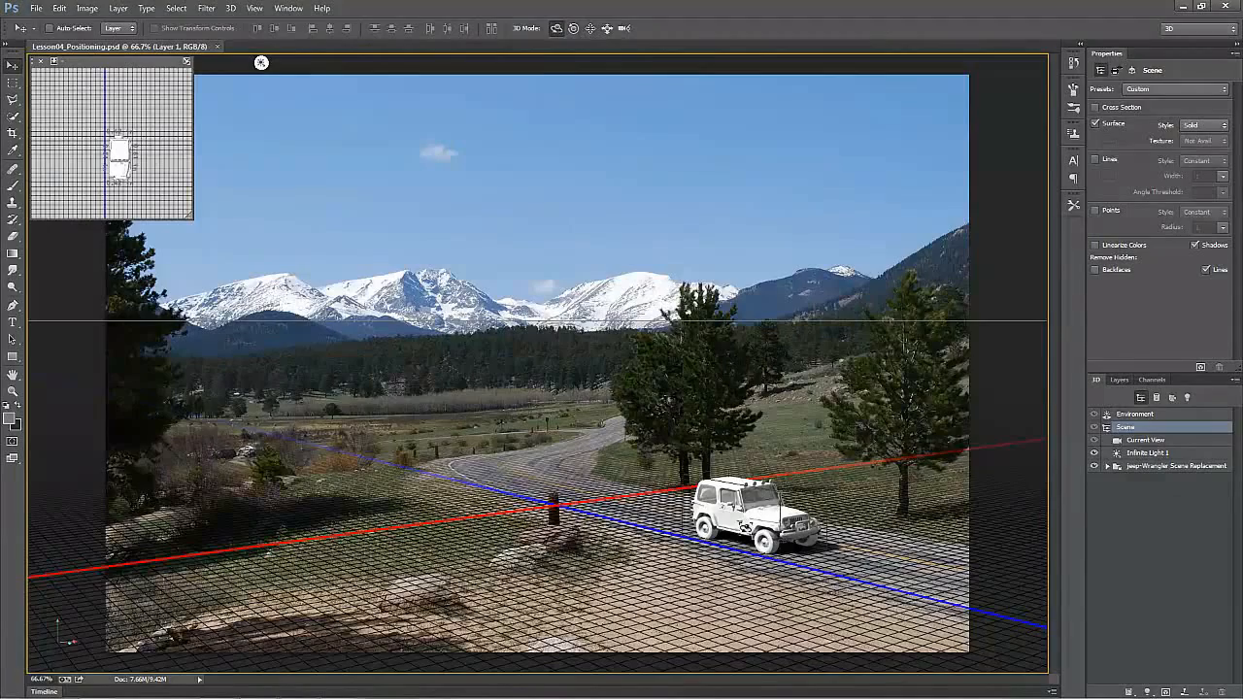
# Step: Expand the Jeep model's group and examine the plate_rear mesh and its carpback, carplate and Matte__FFF2E0CD materials
pyautogui.hotkey('ctrl', '+')
pyautogui.hotkey('ctrl', '+')
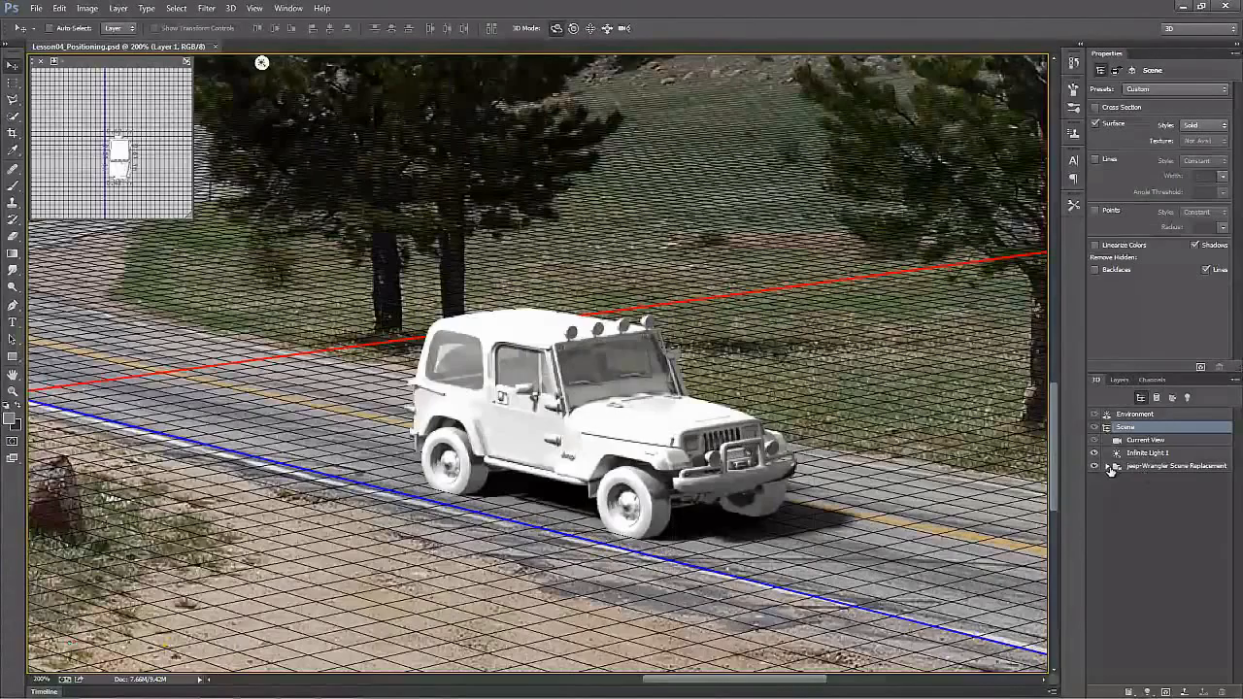
pyautogui.click(1105, 468)
pyautogui.moveTo(1236, 492); pyautogui.dragTo(1204, 504)
pyautogui.click(1153, 480)
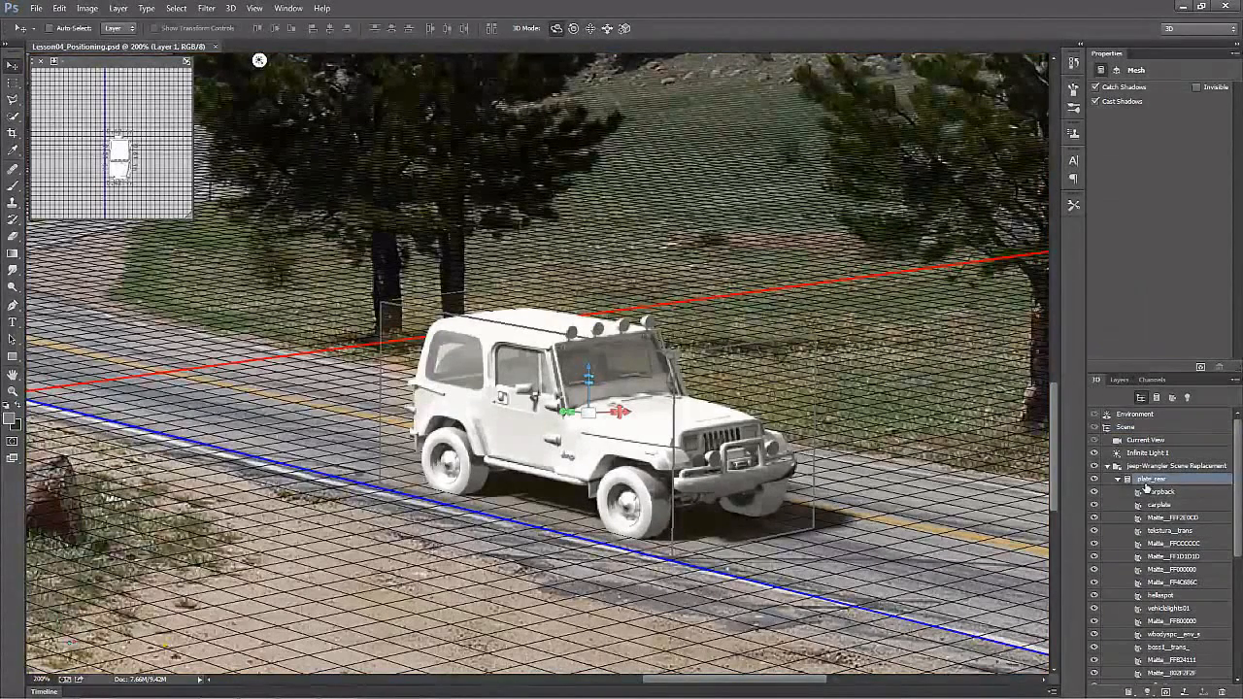
pyautogui.click(1183, 493)
pyautogui.click(1178, 506)
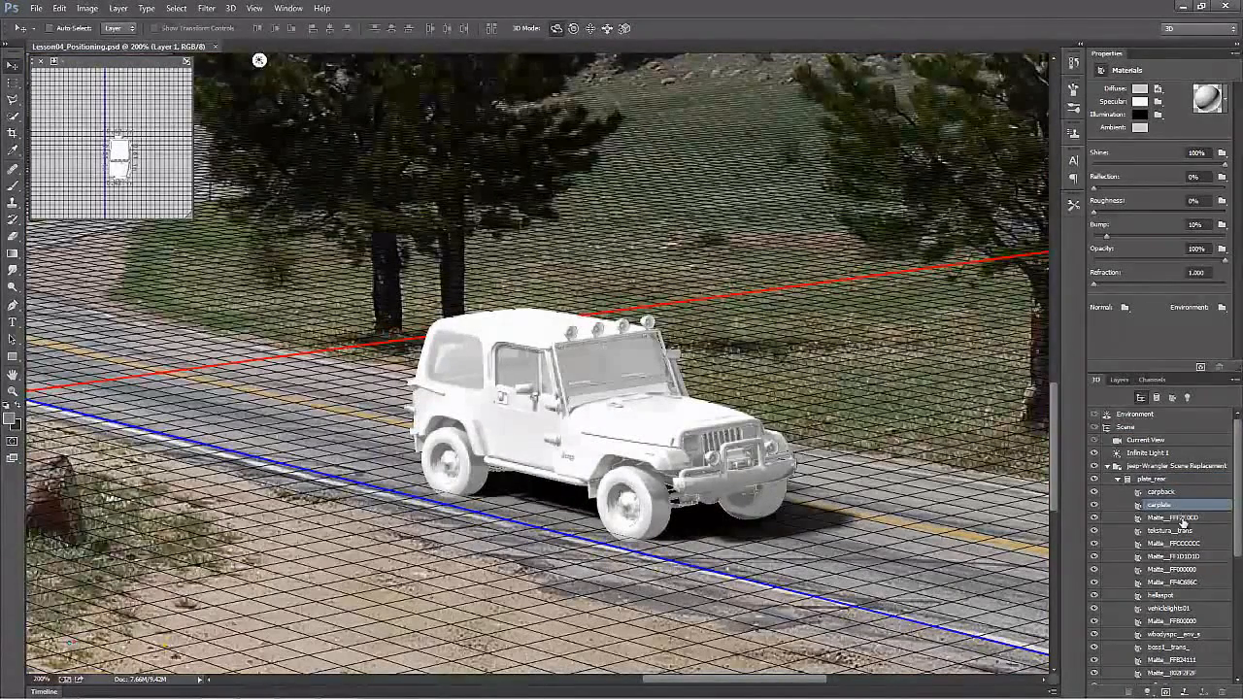
pyautogui.click(1182, 519)
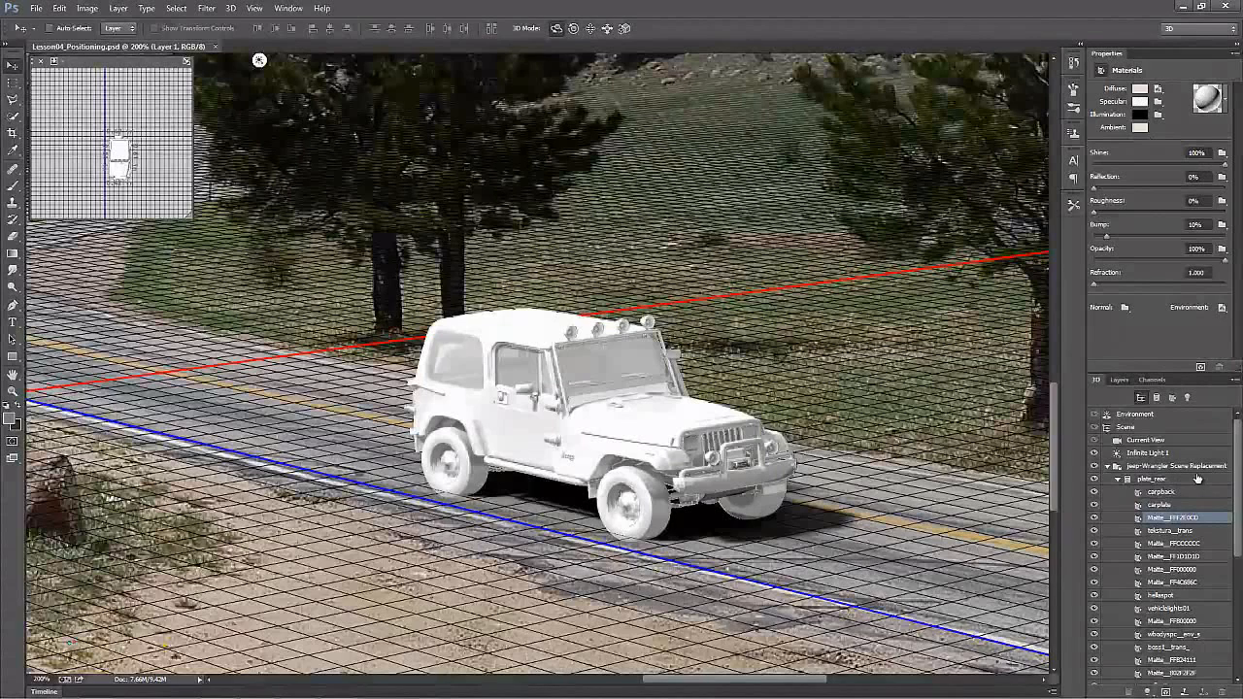
# Step: Select all the Jeep's materials, from carpback through wbodyspc__prim_
pyautogui.click(1174, 491)
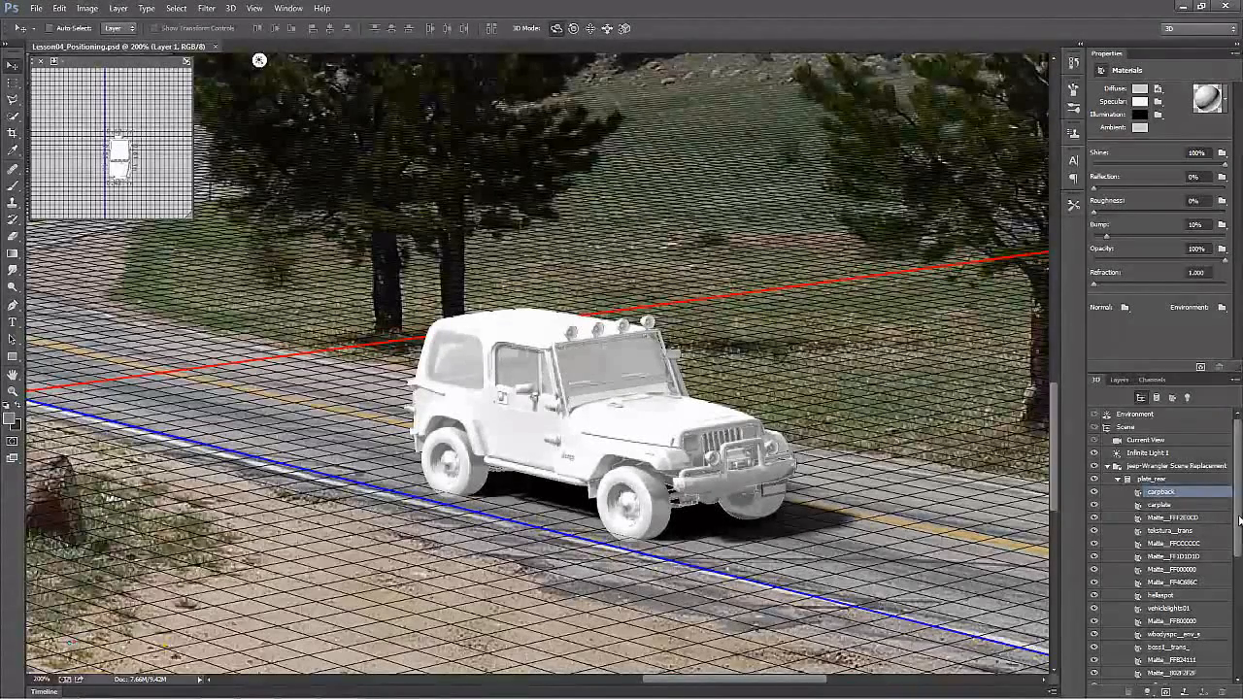
pyautogui.moveTo(1235, 508); pyautogui.dragTo(1231, 648)
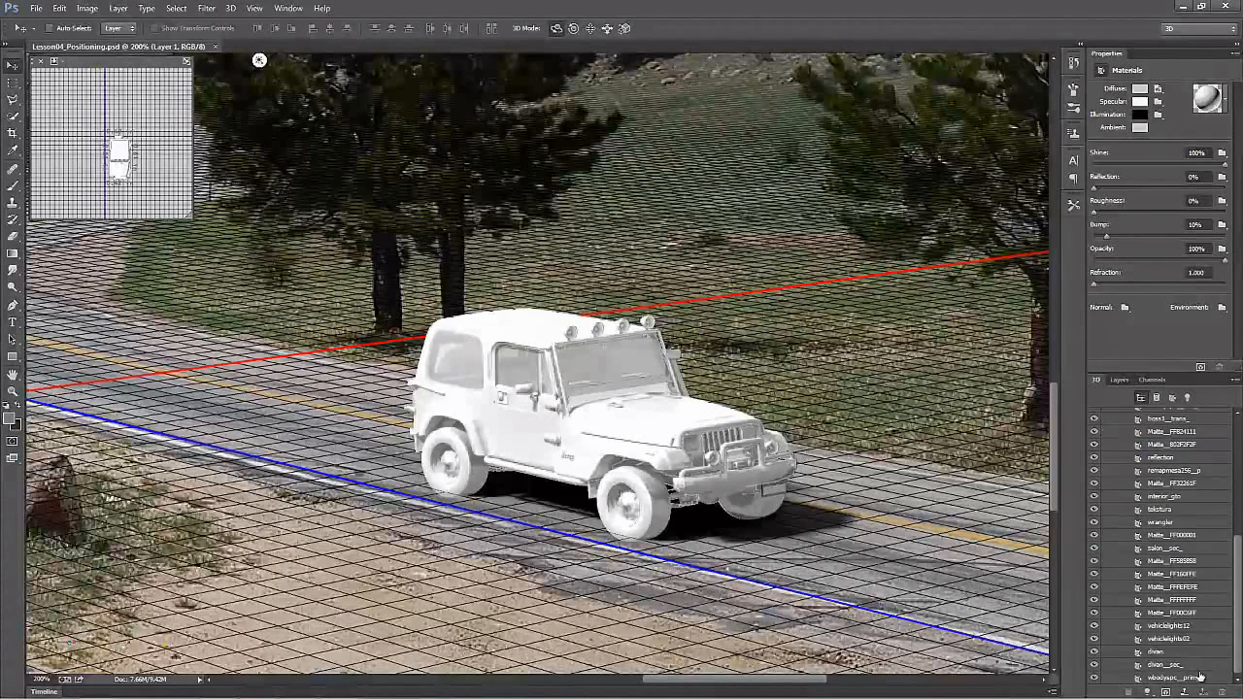
pyautogui.keyDown('shift'); pyautogui.click(1185, 679); pyautogui.keyUp('shift')
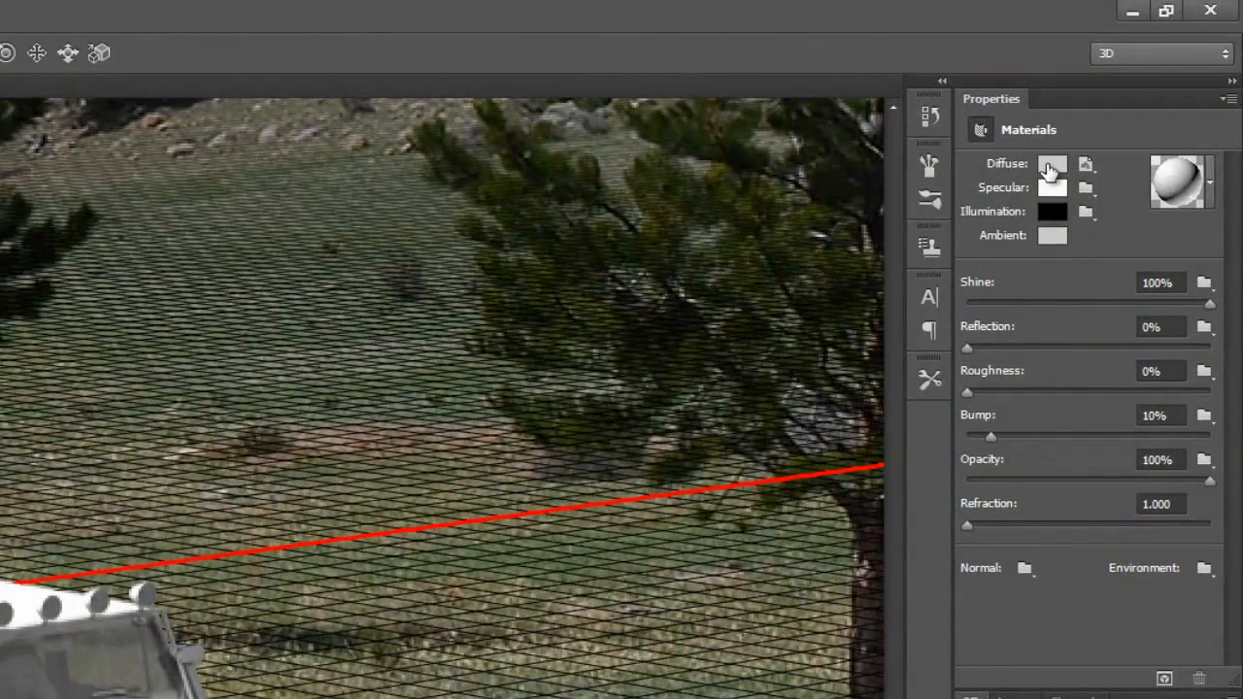
# Step: Set the specular color of all selected Jeep materials to dark gray, RGB 51, 51, 51
pyautogui.click(1048, 171)
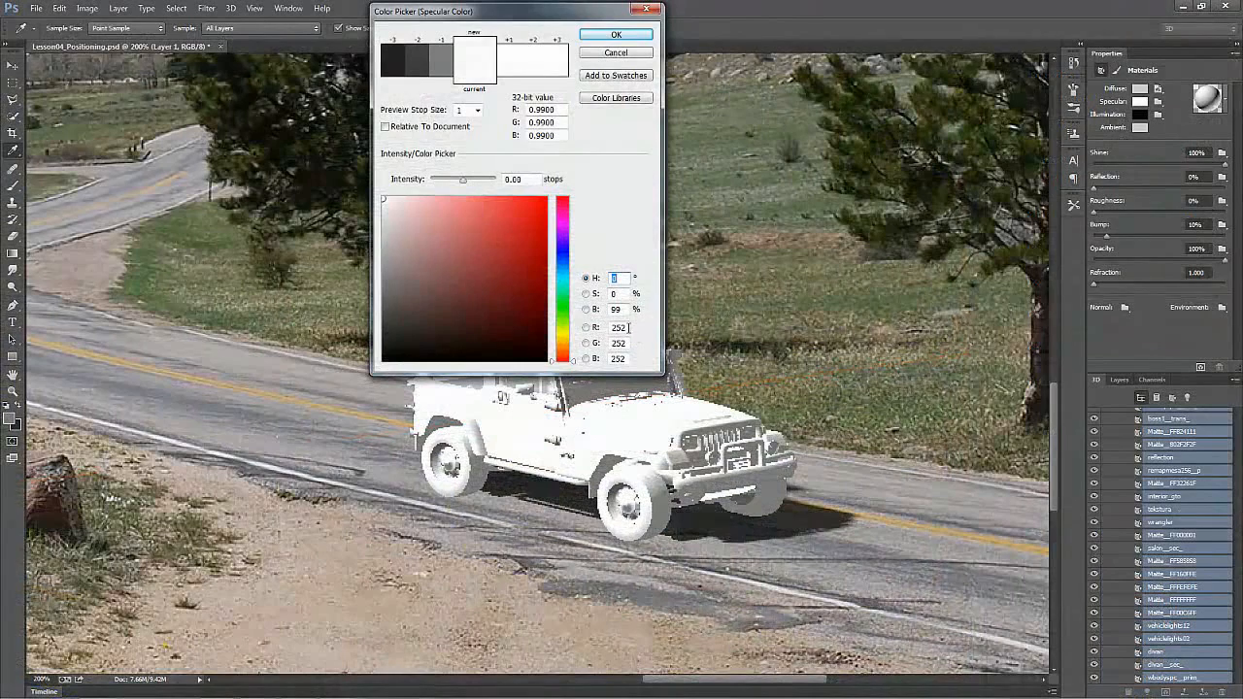
pyautogui.moveTo(628, 327); pyautogui.dragTo(583, 327)
pyautogui.write('51')
pyautogui.press('Tab')
pyautogui.write('51')
pyautogui.press('Tab')
pyautogui.write('51')
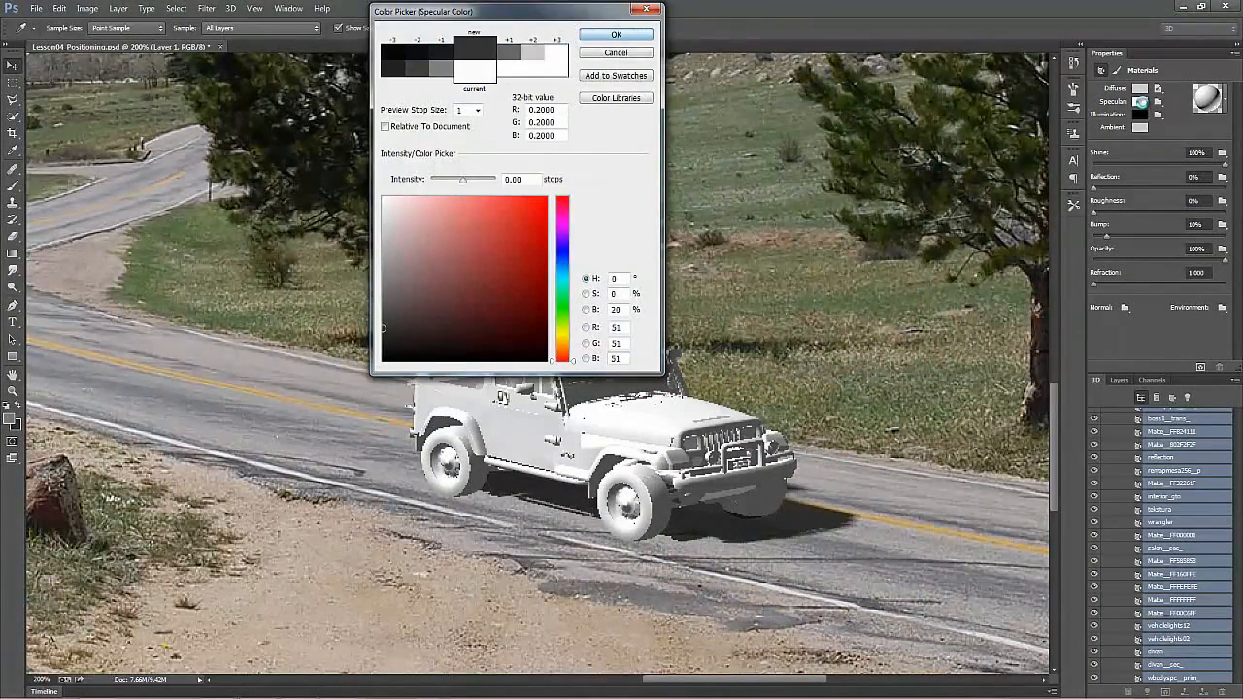
pyautogui.press('Return')
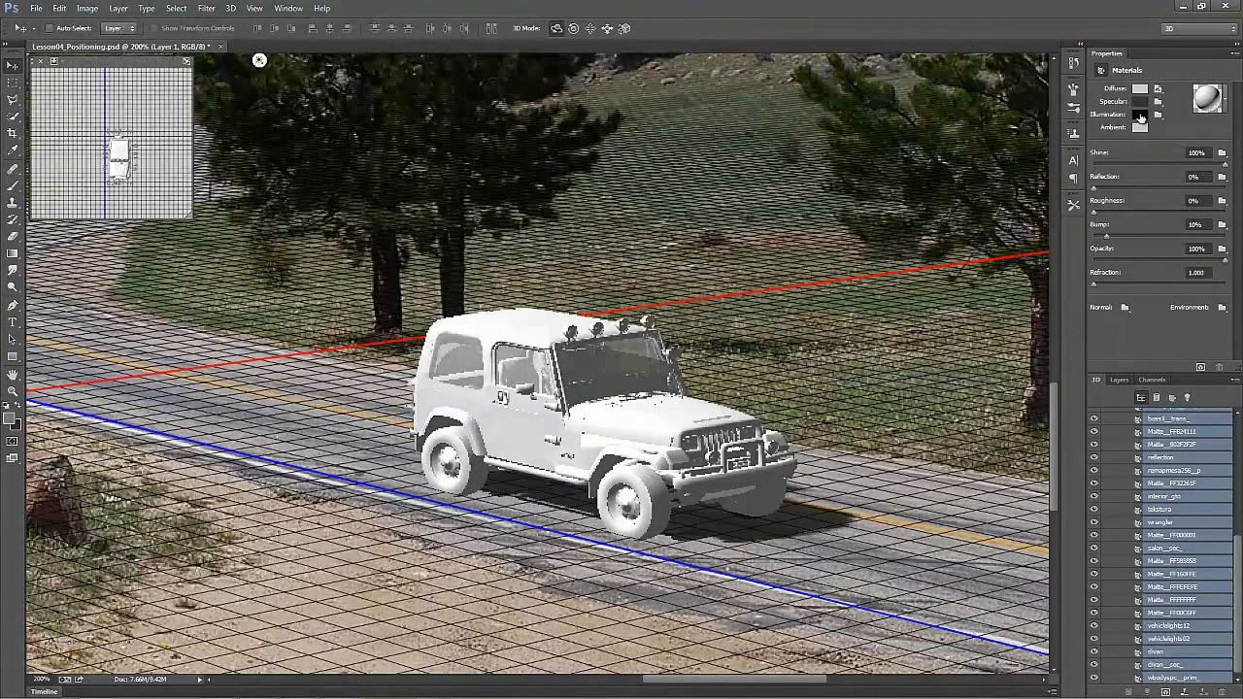
# Step: Set the ambient color of the selected Jeep materials to black
pyautogui.click(1141, 127)
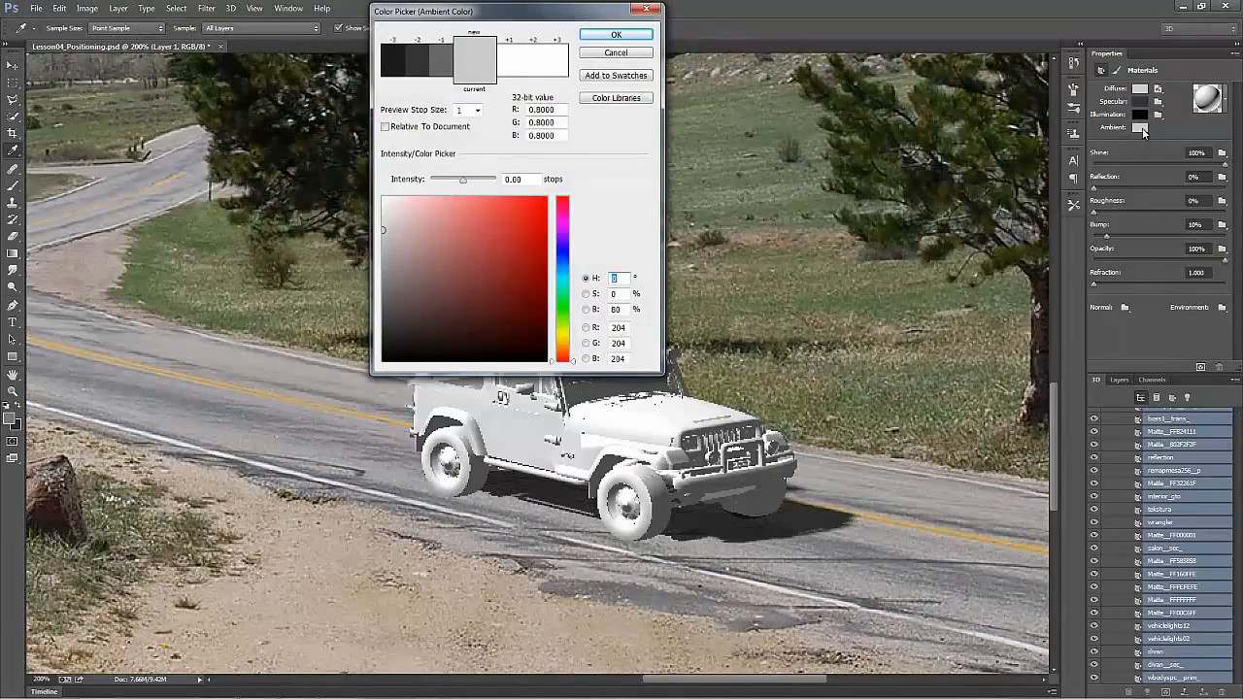
pyautogui.moveTo(539, 346); pyautogui.dragTo(541, 367)
pyautogui.press('Return')
# Step: Set the shine of the selected Jeep materials to 20%
pyautogui.click(1196, 153)
pyautogui.write('0')
pyautogui.press('Return')
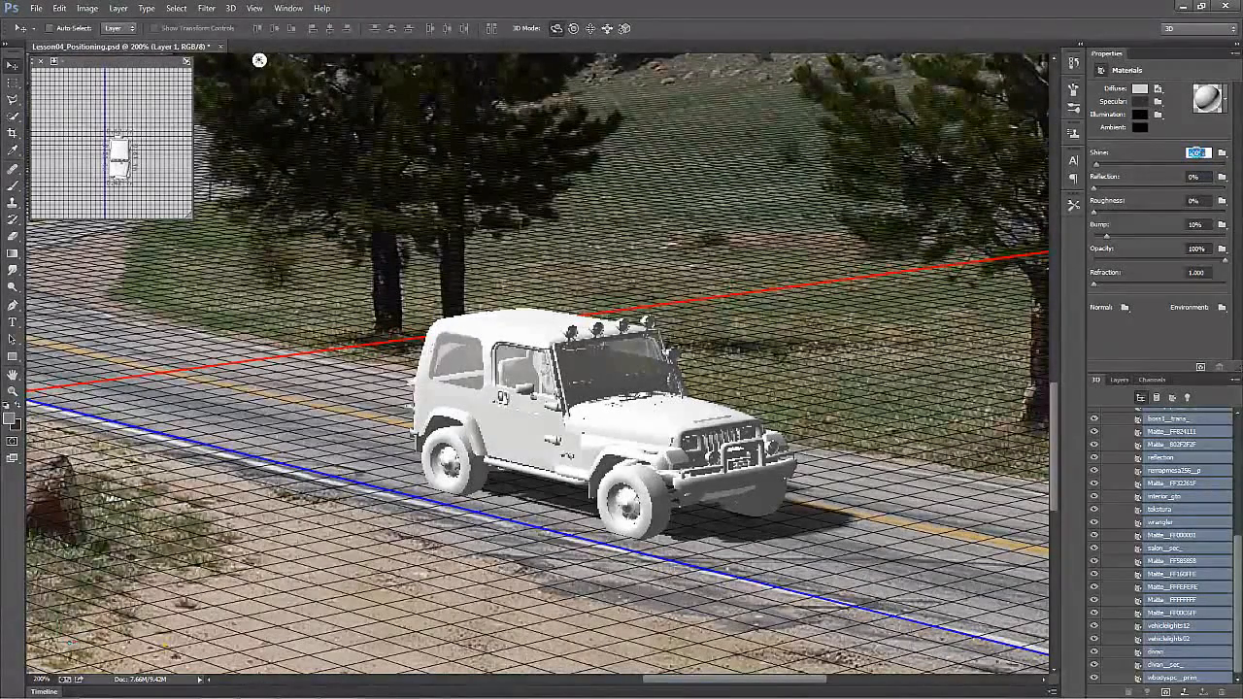
pyautogui.write('20')
pyautogui.press('Return')
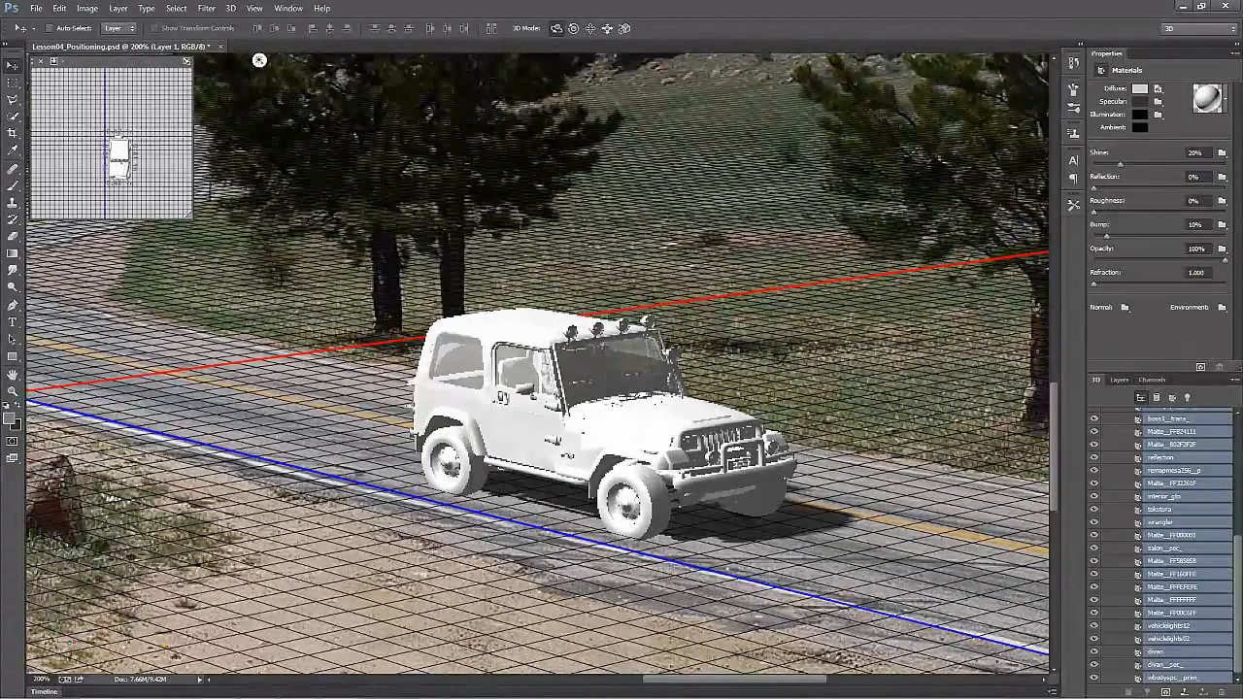
# Step: Inspect the carpback material's diffuse texture preview and the texture options available for it
pyautogui.scroll(6, 1238, 565)
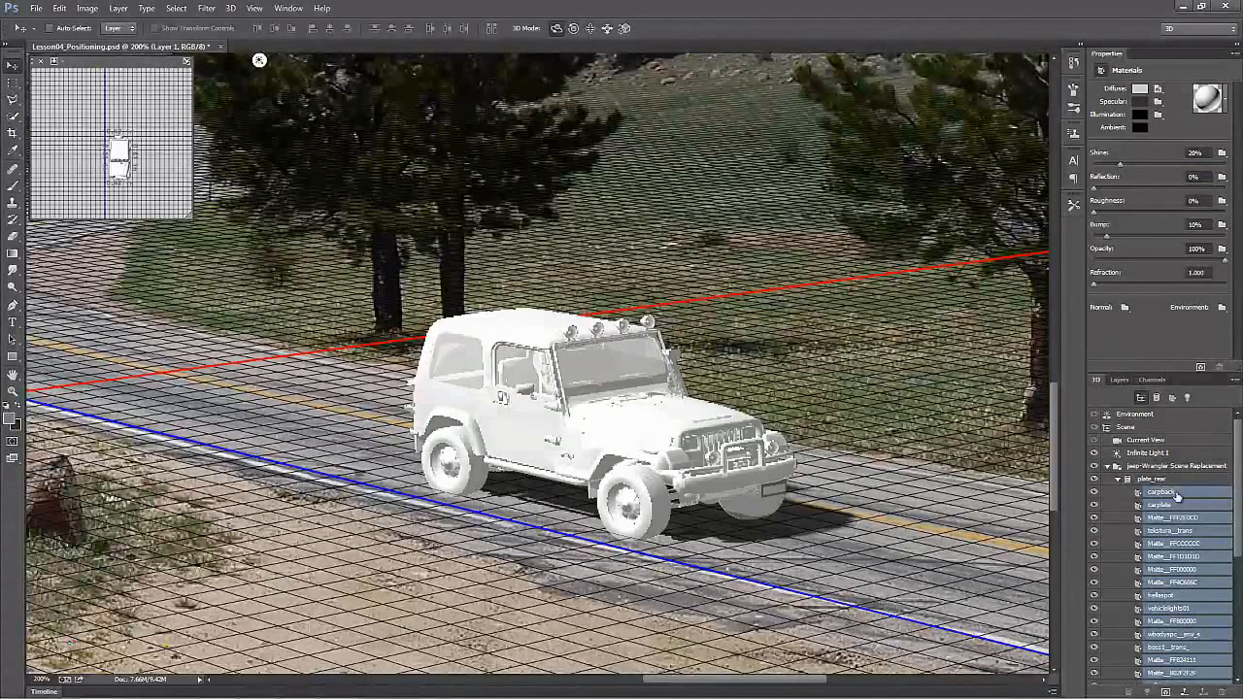
pyautogui.click(1175, 493)
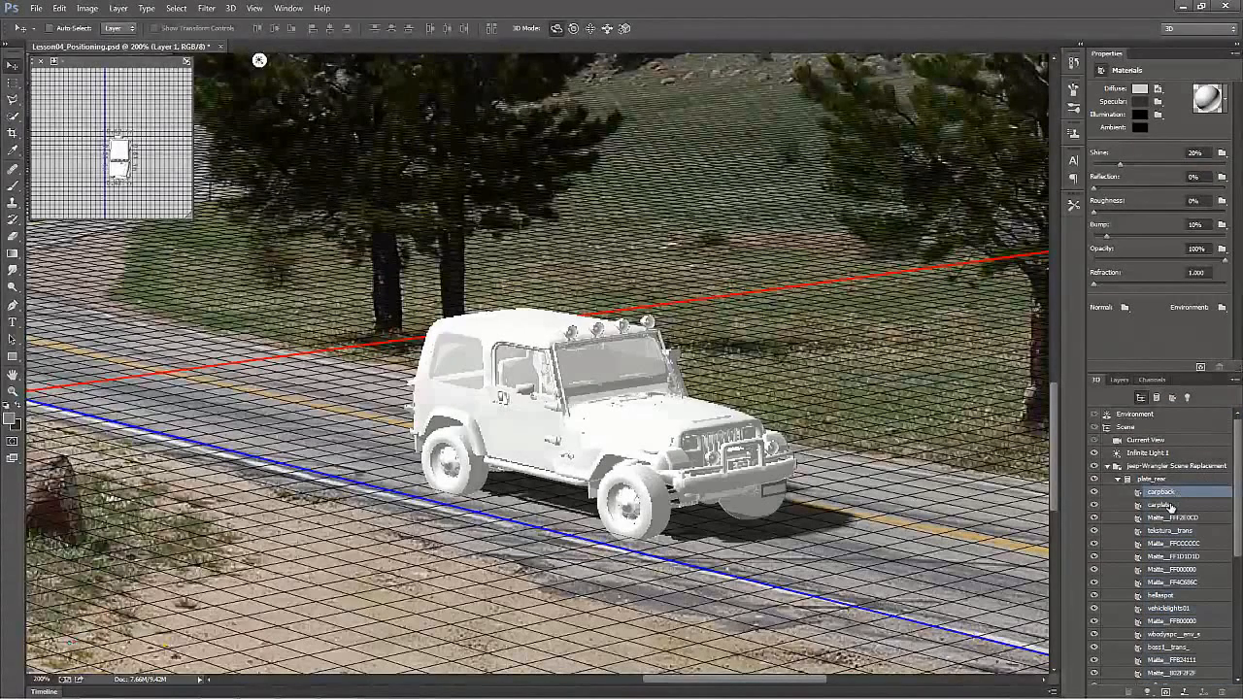
pyautogui.click(1169, 505)
pyautogui.click(1171, 493)
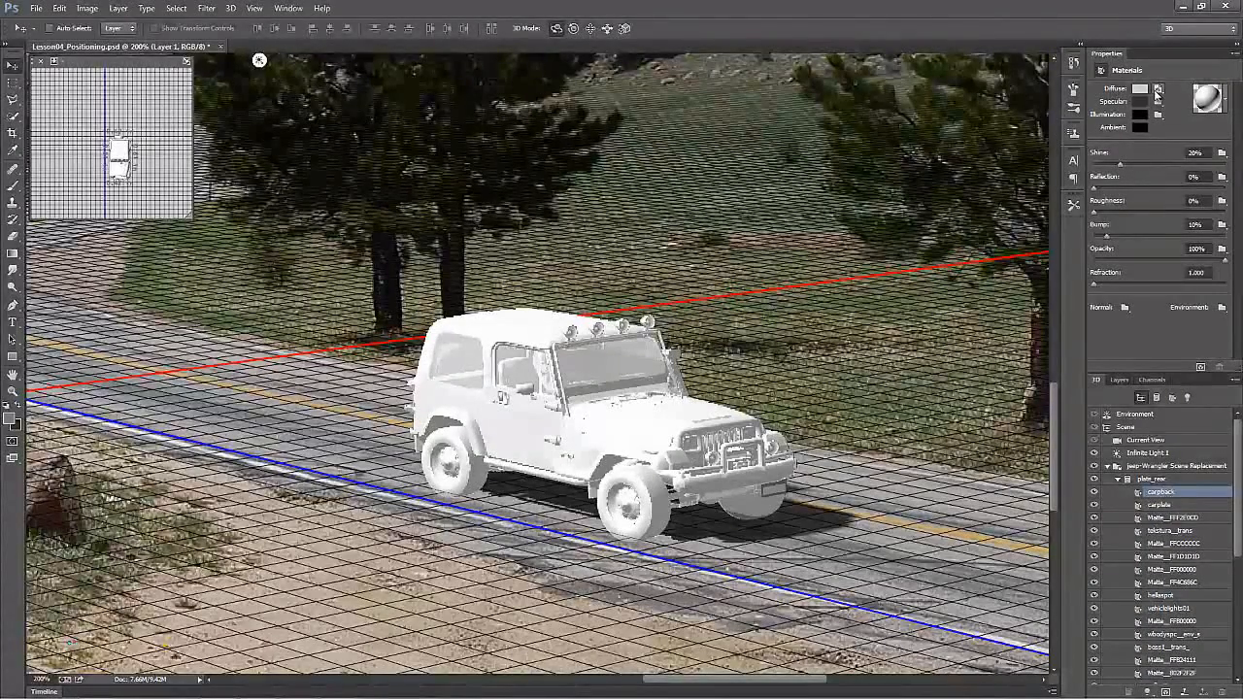
pyautogui.moveTo(1161, 96)
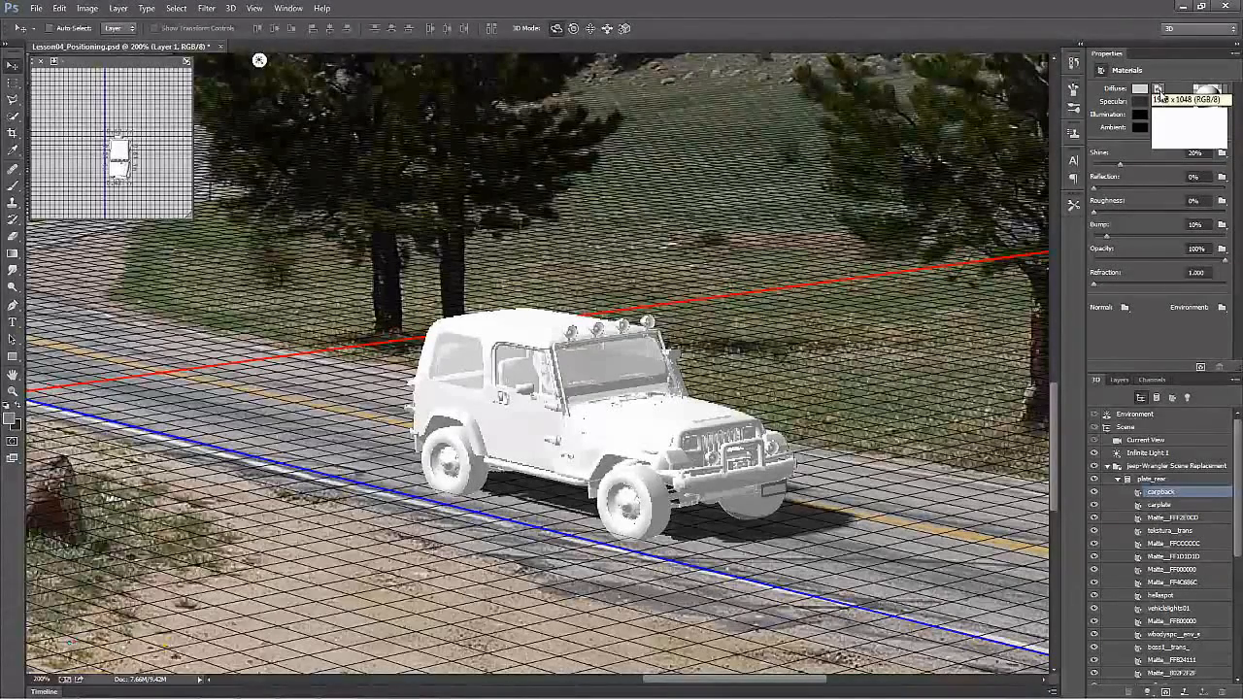
pyautogui.click(1159, 92)
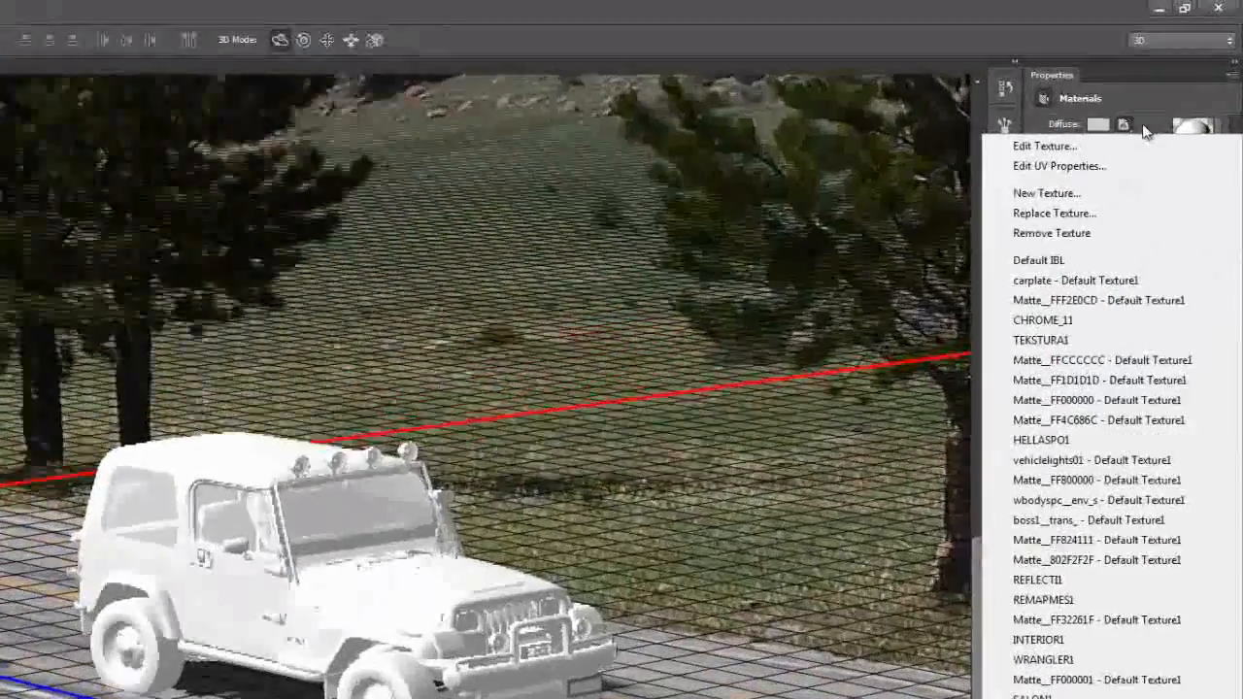
pyautogui.click(1170, 90)
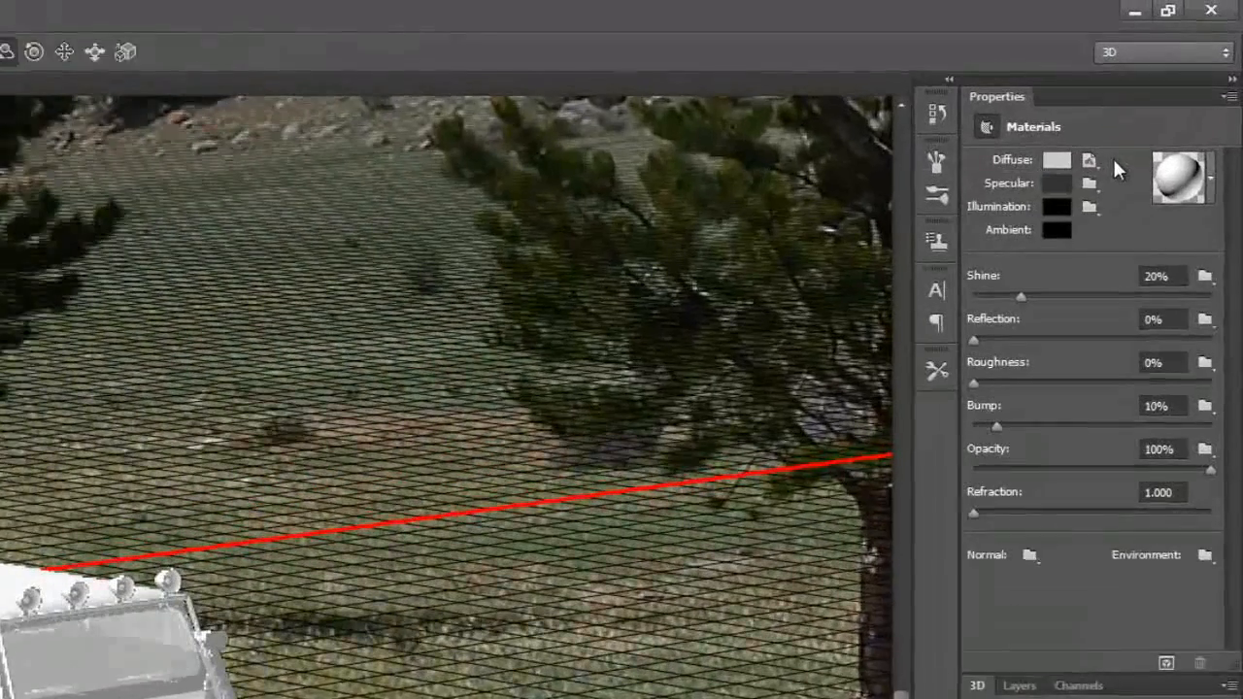
pyautogui.moveTo(1159, 88)
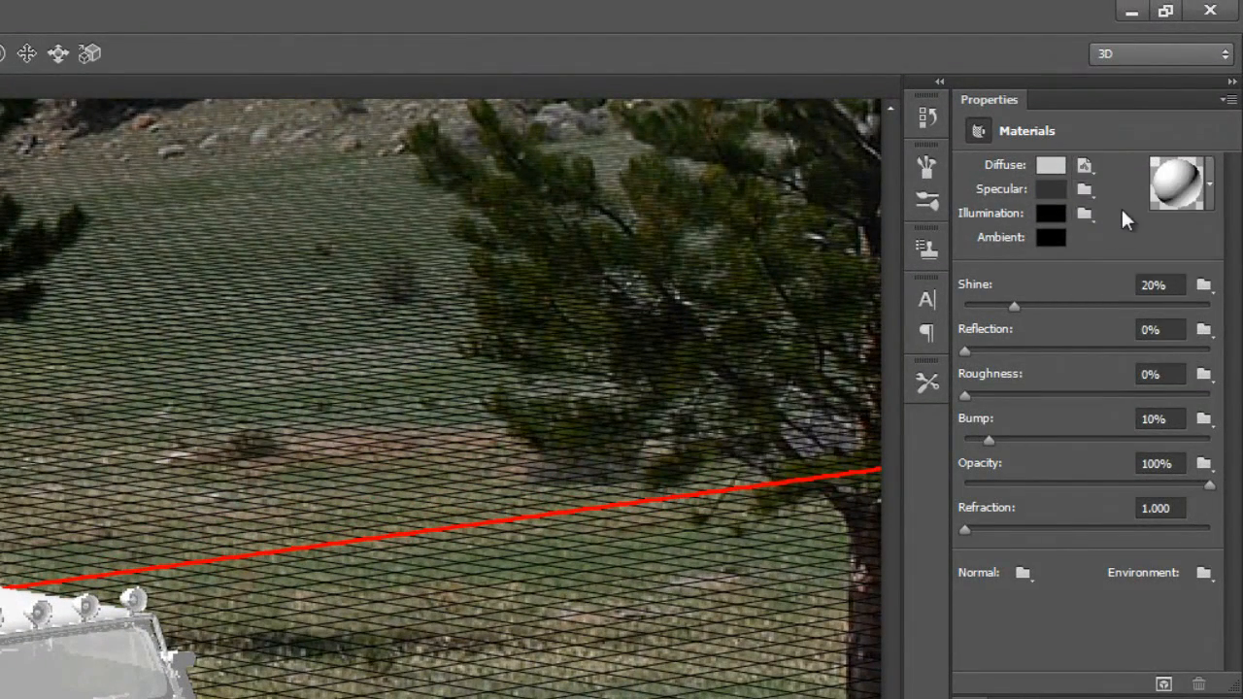
# Step: Check the UV properties of carpback's diffuse texture, and remove that texture from the material
pyautogui.click(1085, 167)
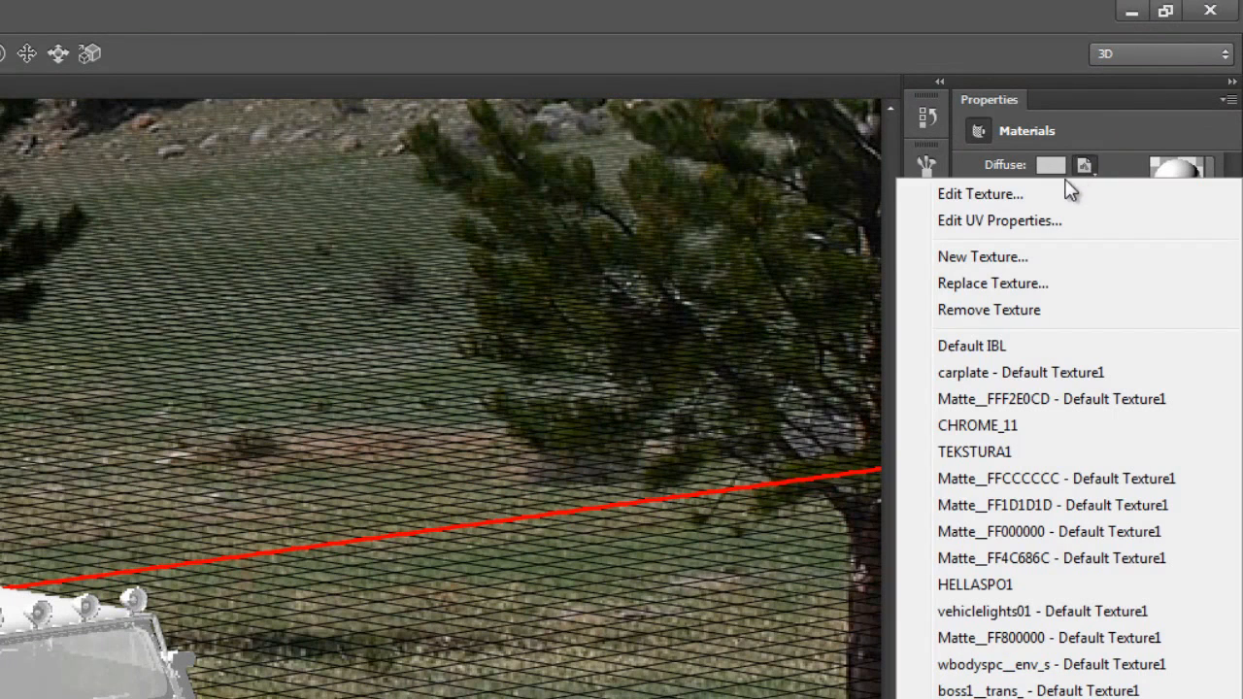
pyautogui.click(1019, 225)
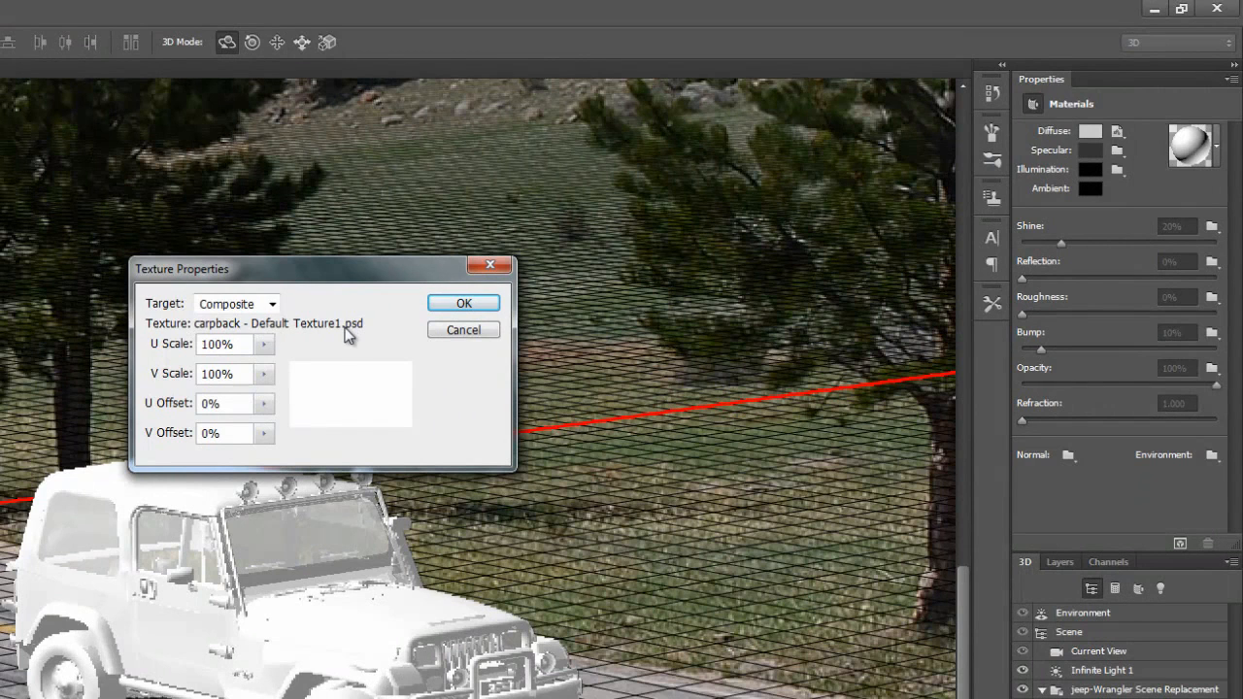
pyautogui.click(485, 308)
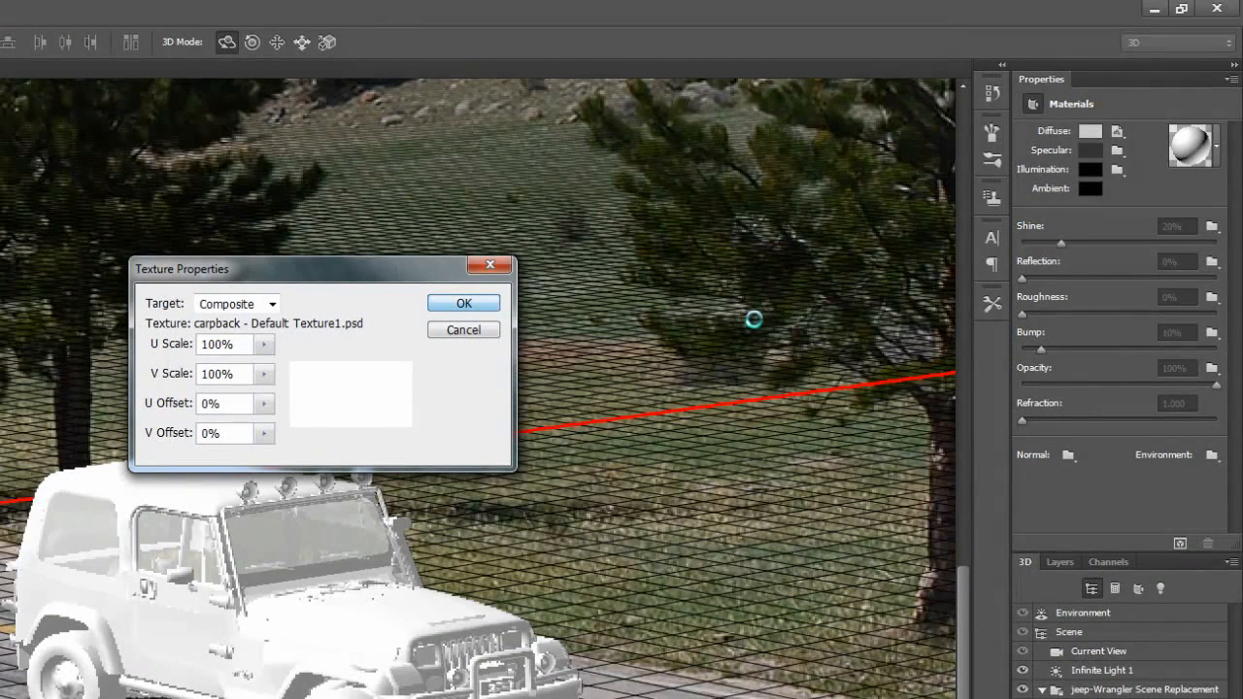
pyautogui.click(1116, 132)
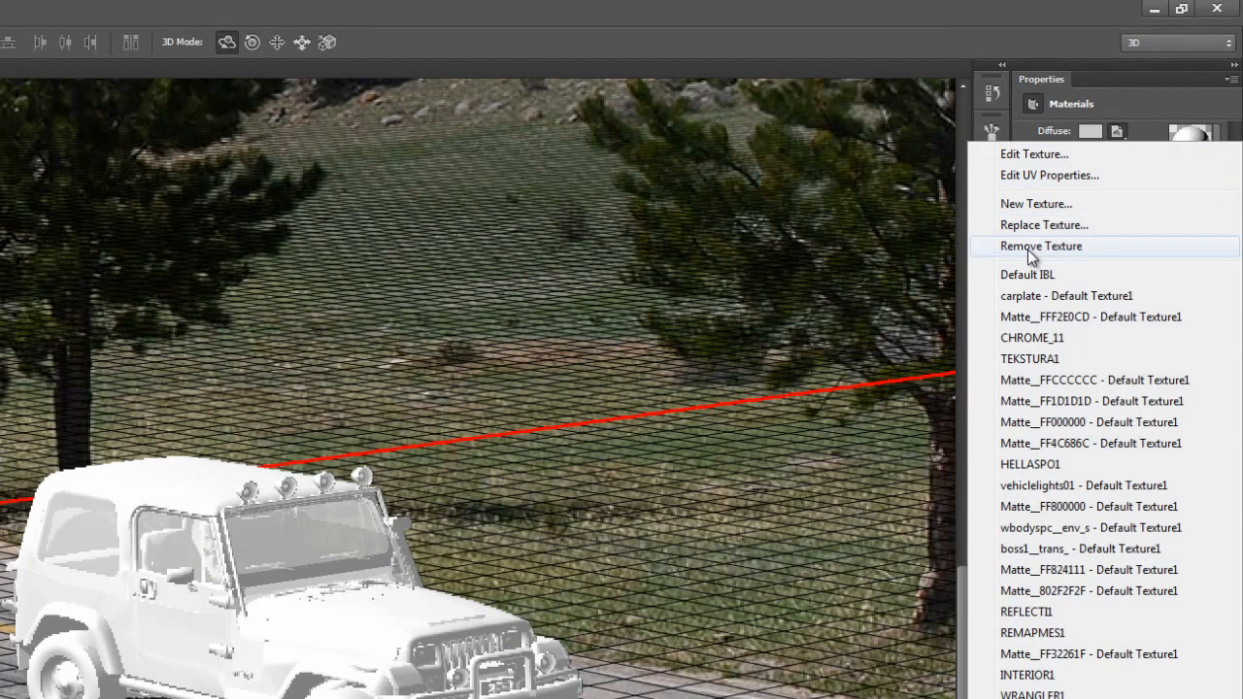
pyautogui.click(1033, 249)
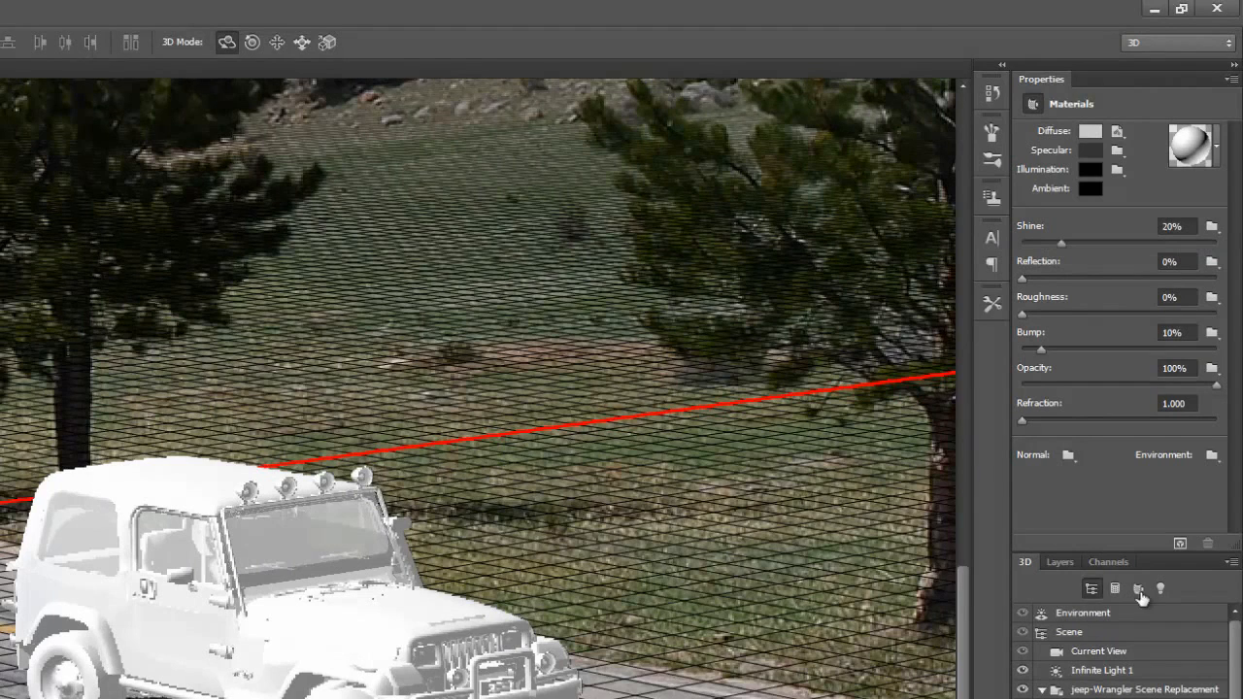
# Step: Replace the carplate material's diffuse texture with an image from the texturejpgs folder
pyautogui.click(1117, 132)
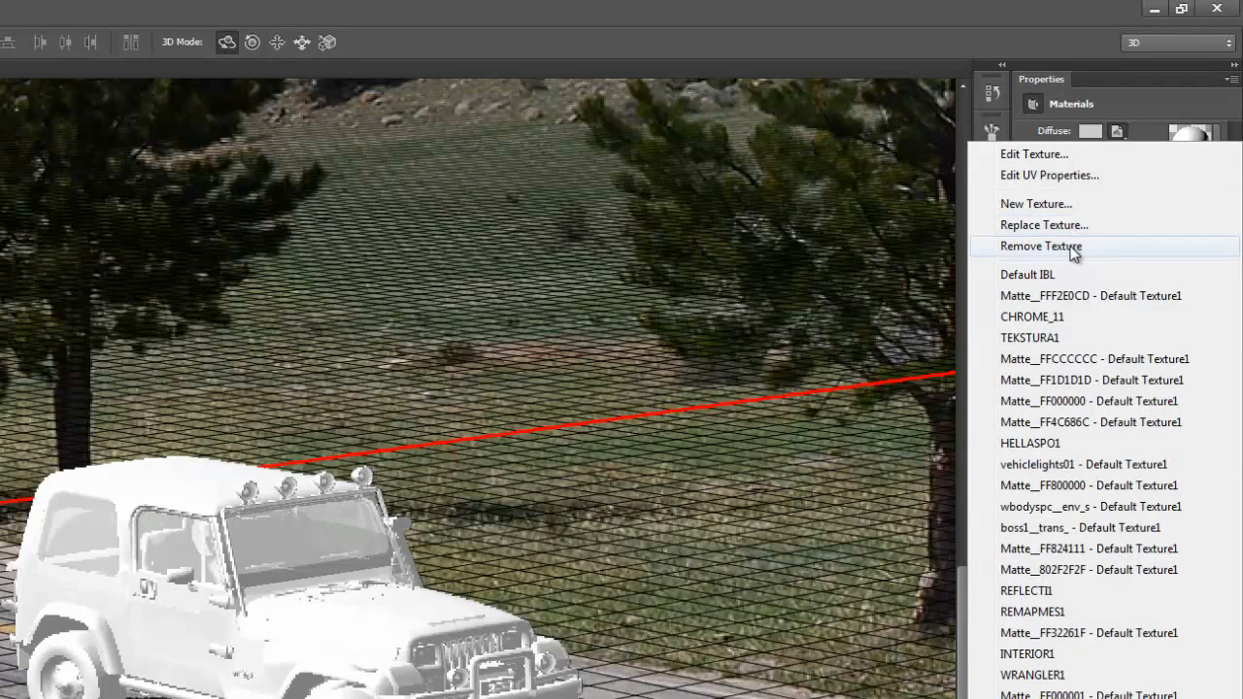
pyautogui.click(1068, 225)
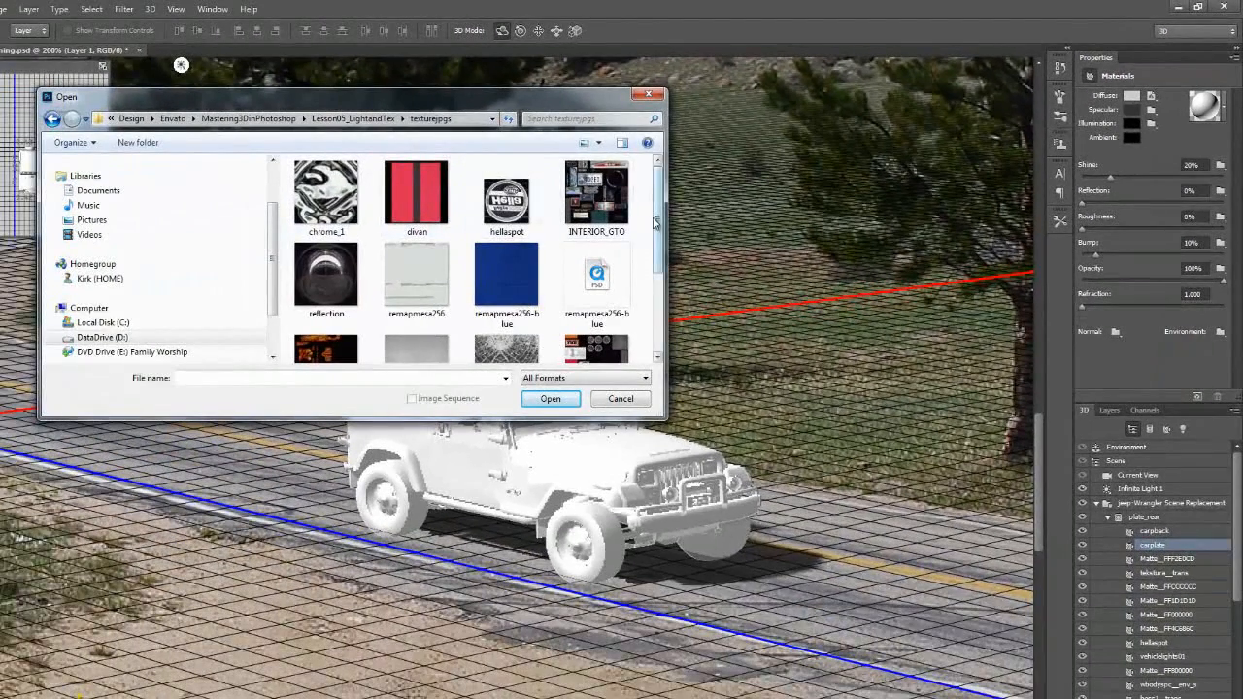
pyautogui.scroll(-1, 602, 252)
pyautogui.click(596, 277)
pyautogui.click(568, 398)
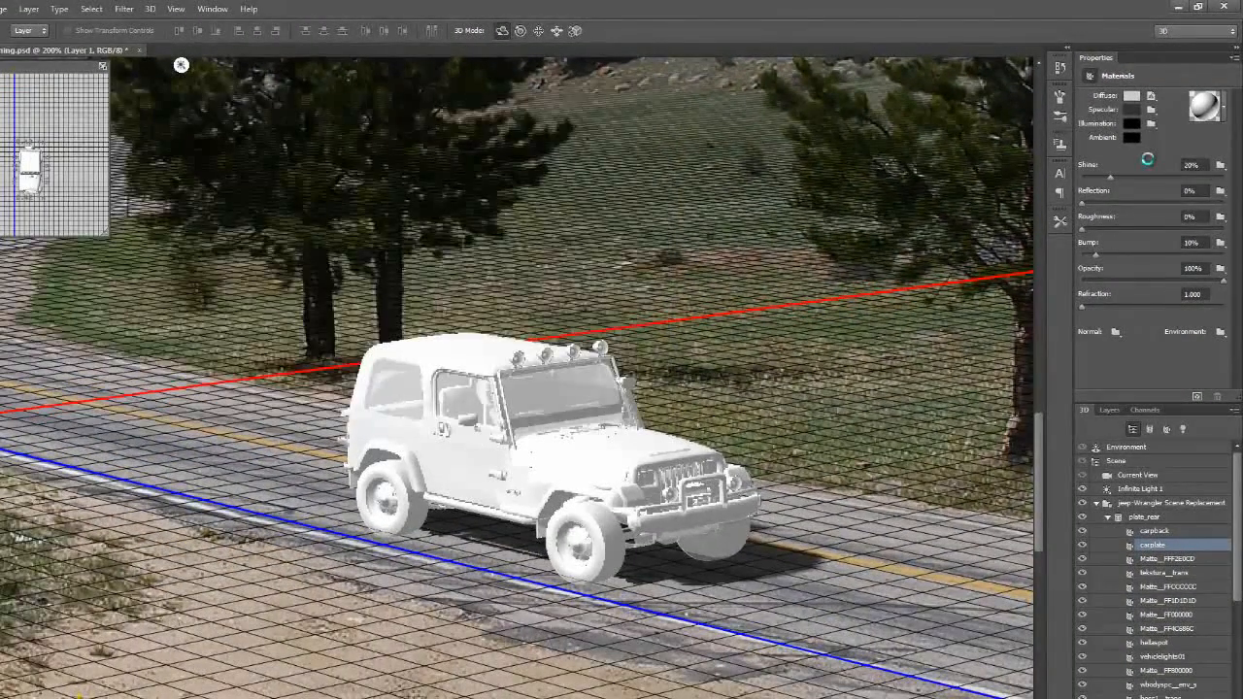
pyautogui.moveTo(1238, 584); pyautogui.dragTo(1238, 698)
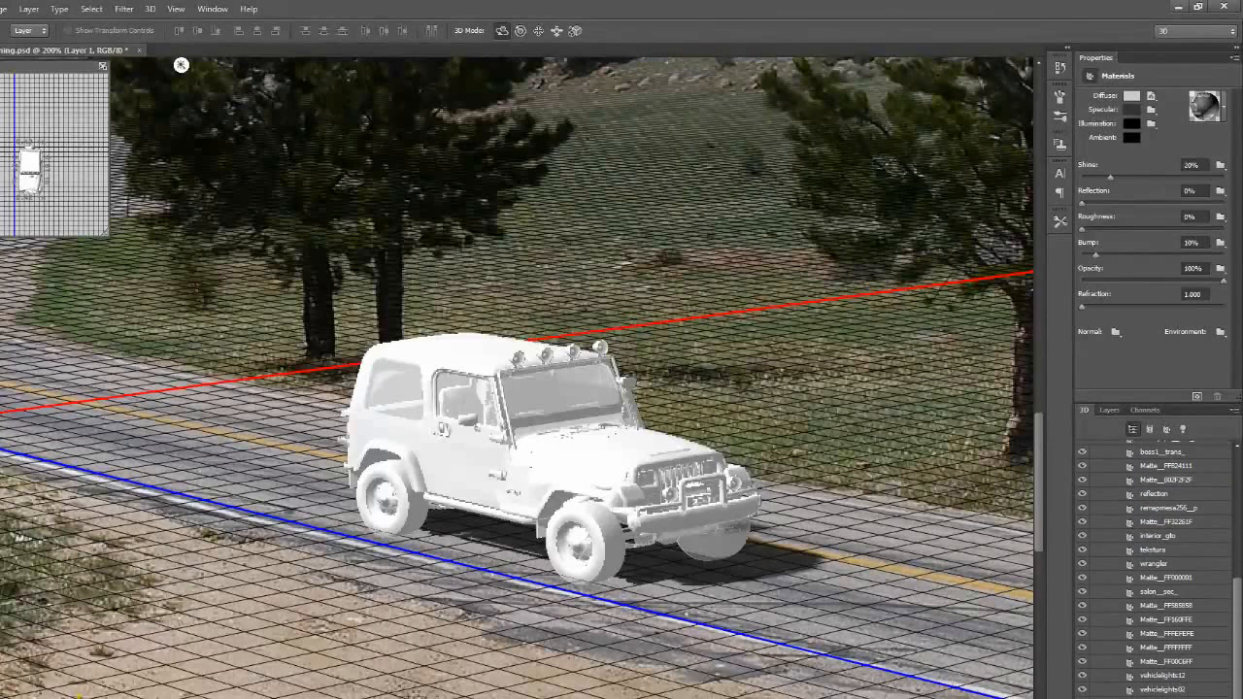
# Step: Identify which Jeep parts use the Matte__FF1D1D1D material by toggling its visibility, and view its texture options
pyautogui.moveTo(1238, 631); pyautogui.dragTo(1239, 500)
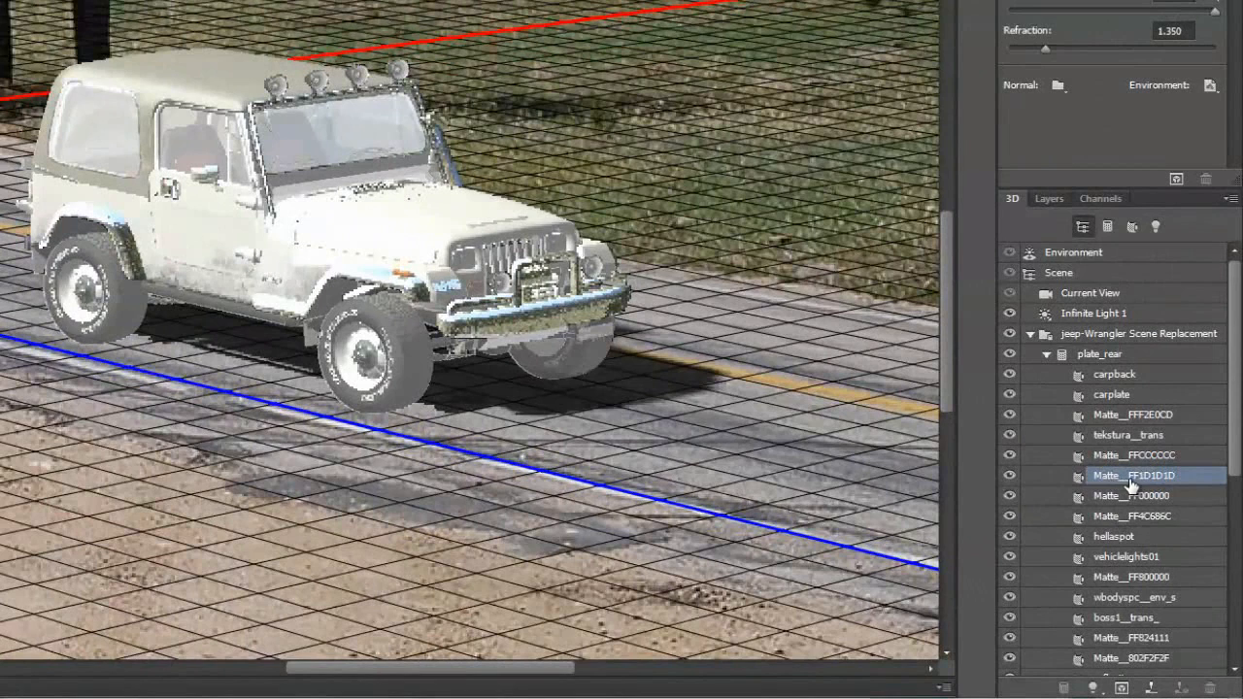
pyautogui.click(1010, 476)
pyautogui.click(1010, 476)
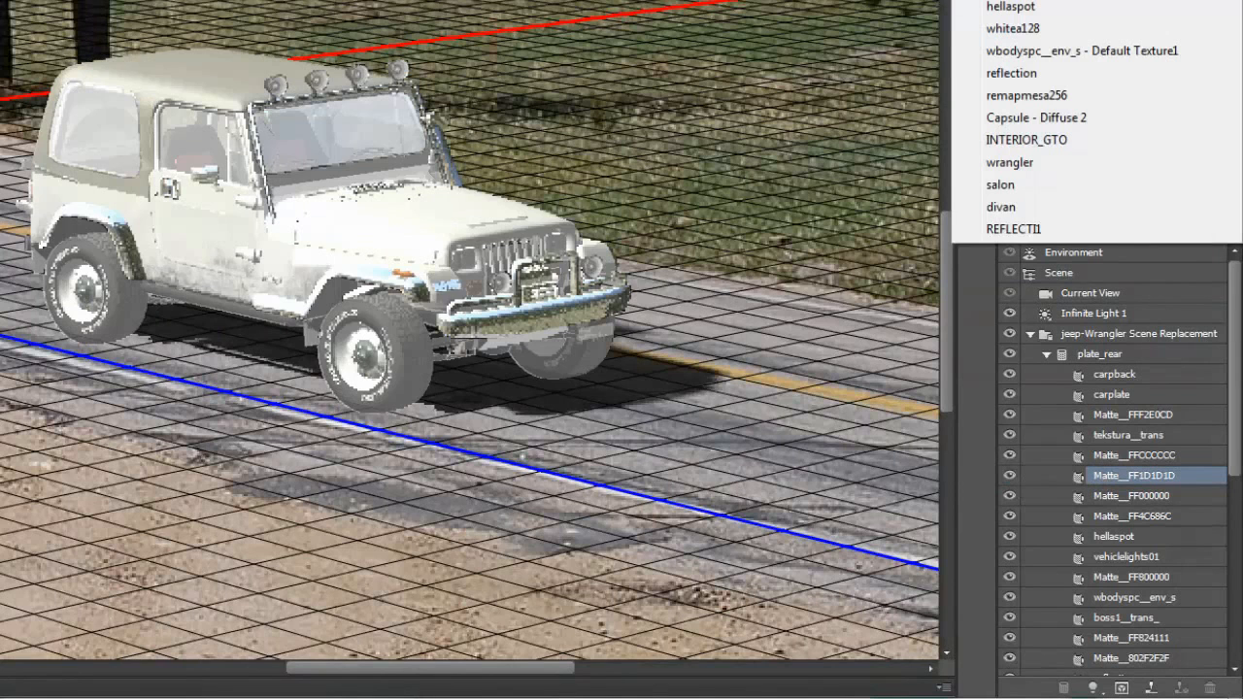
pyautogui.press('Escape')
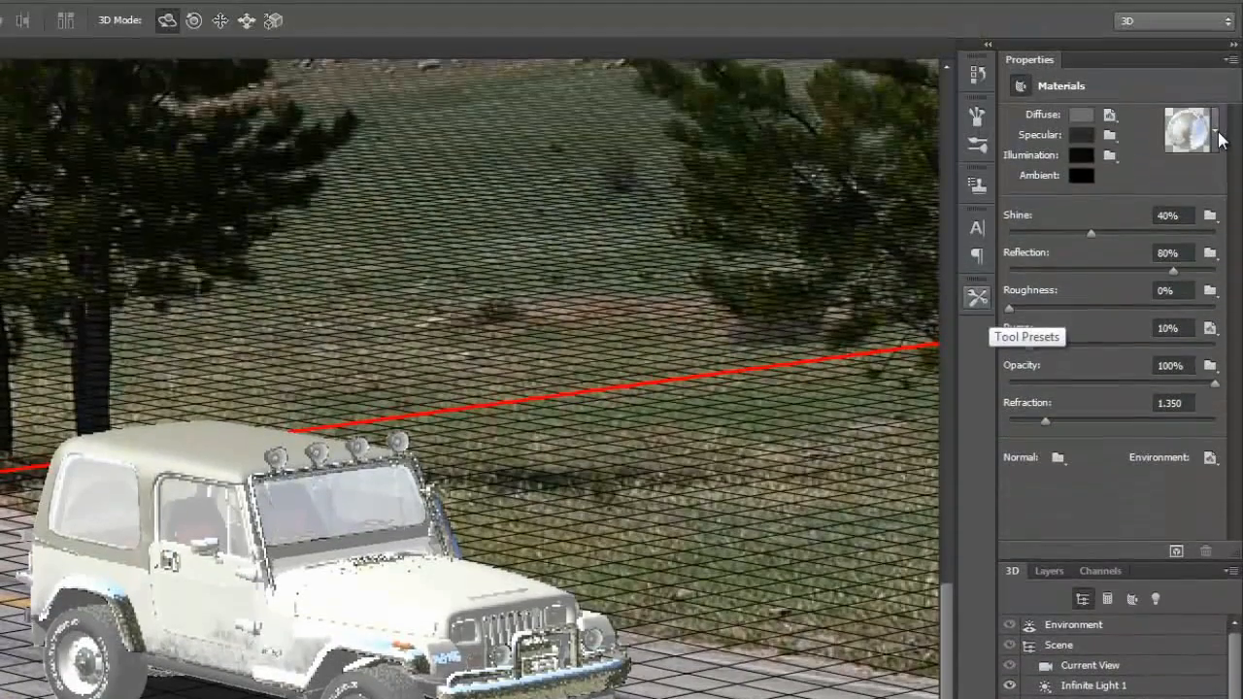
# Step: Apply the Metal Silver (Brushed) material preset to the Matte__FF1D1D1D material
pyautogui.click(1216, 137)
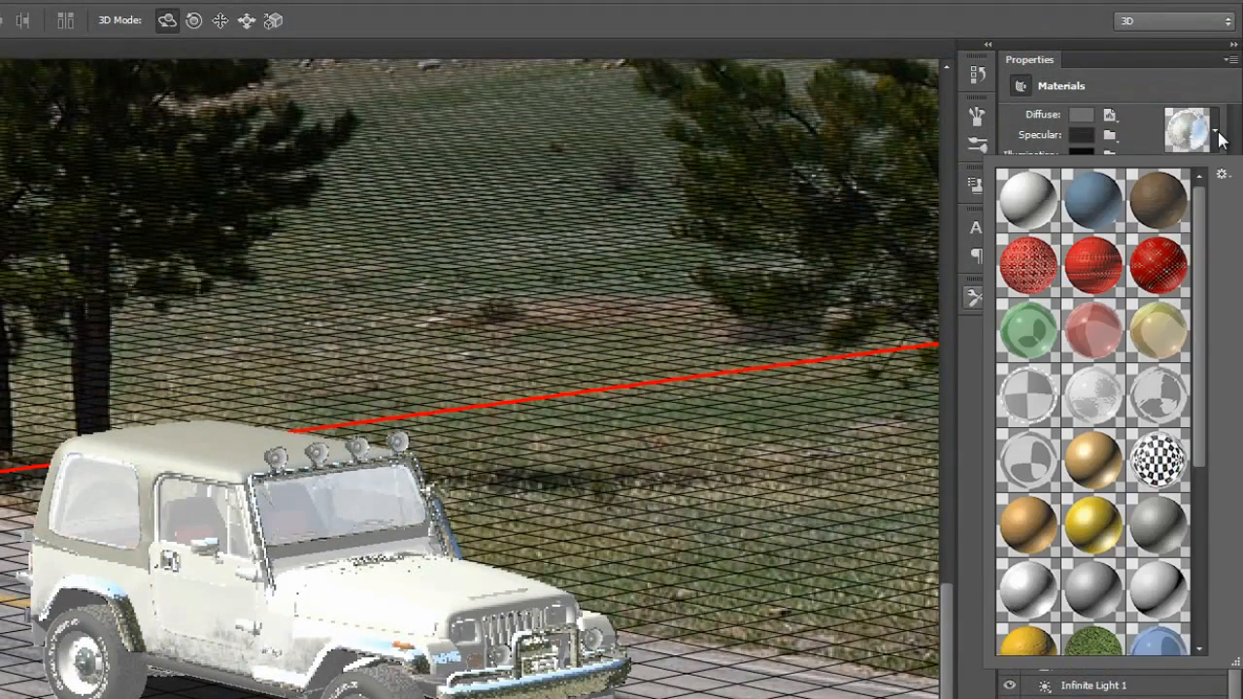
pyautogui.scroll(-2, 1182, 522)
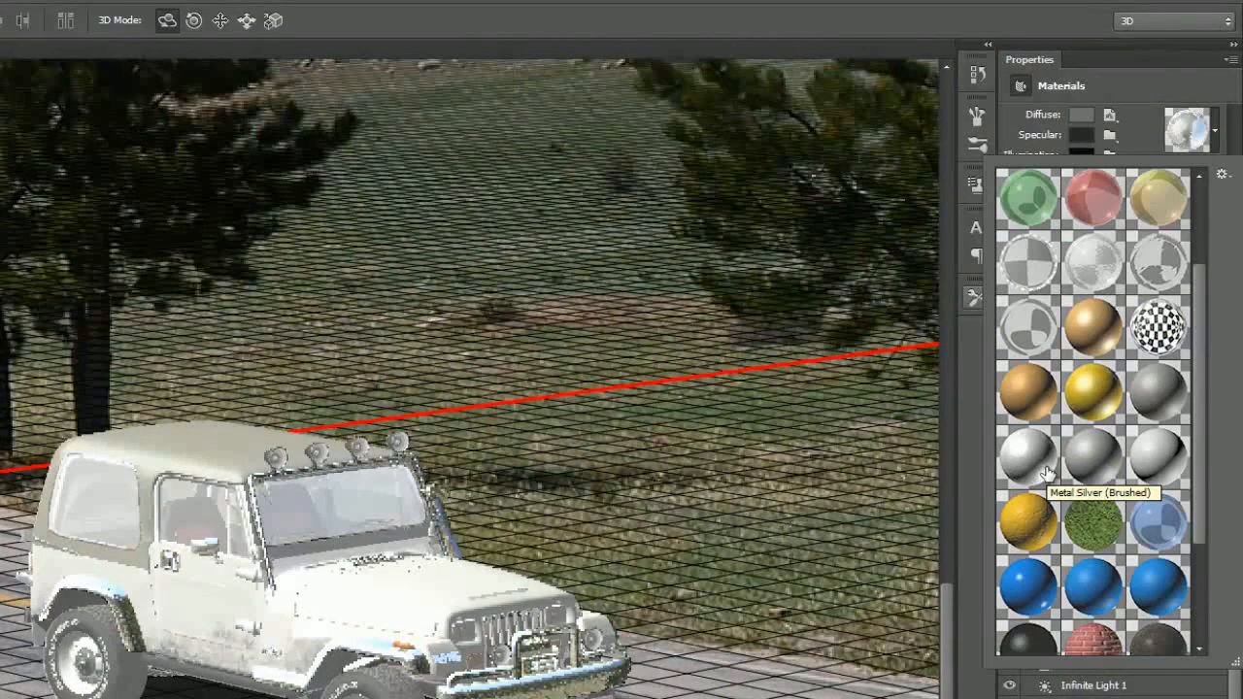
pyautogui.click(1046, 473)
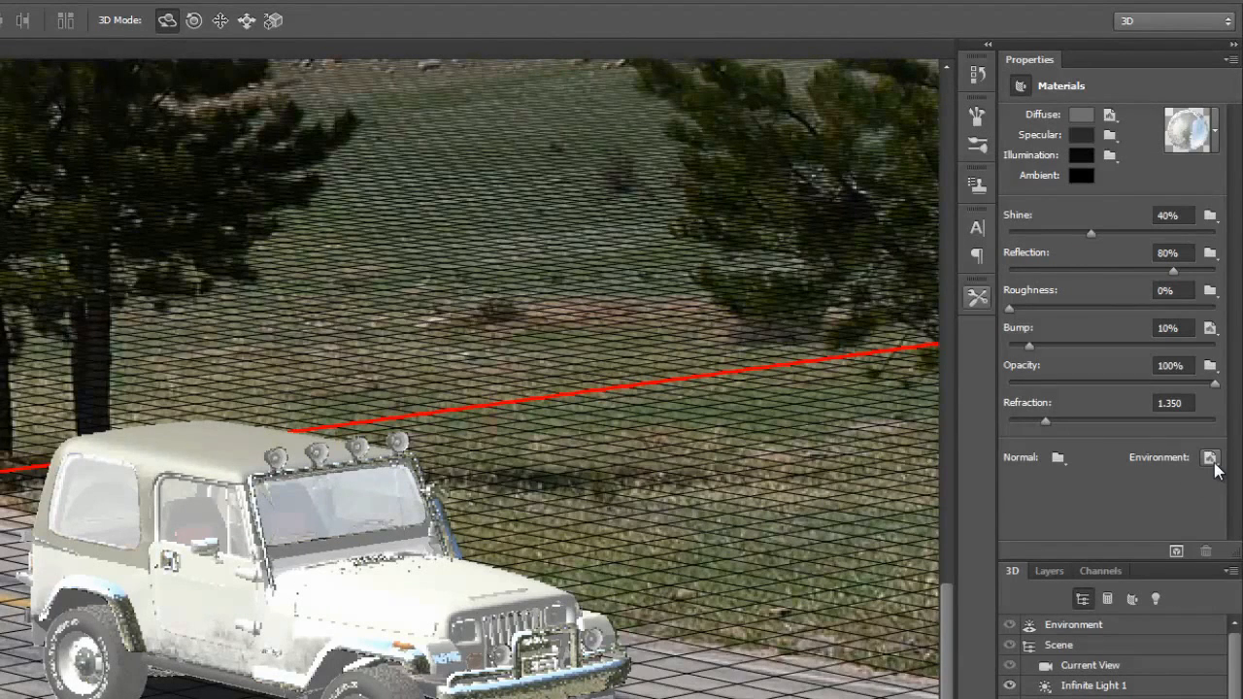
# Step: Replace the Matte__FF1D1D1D material's environment texture with the BaseSetting image
pyautogui.hotkey('ctrl', 'z')
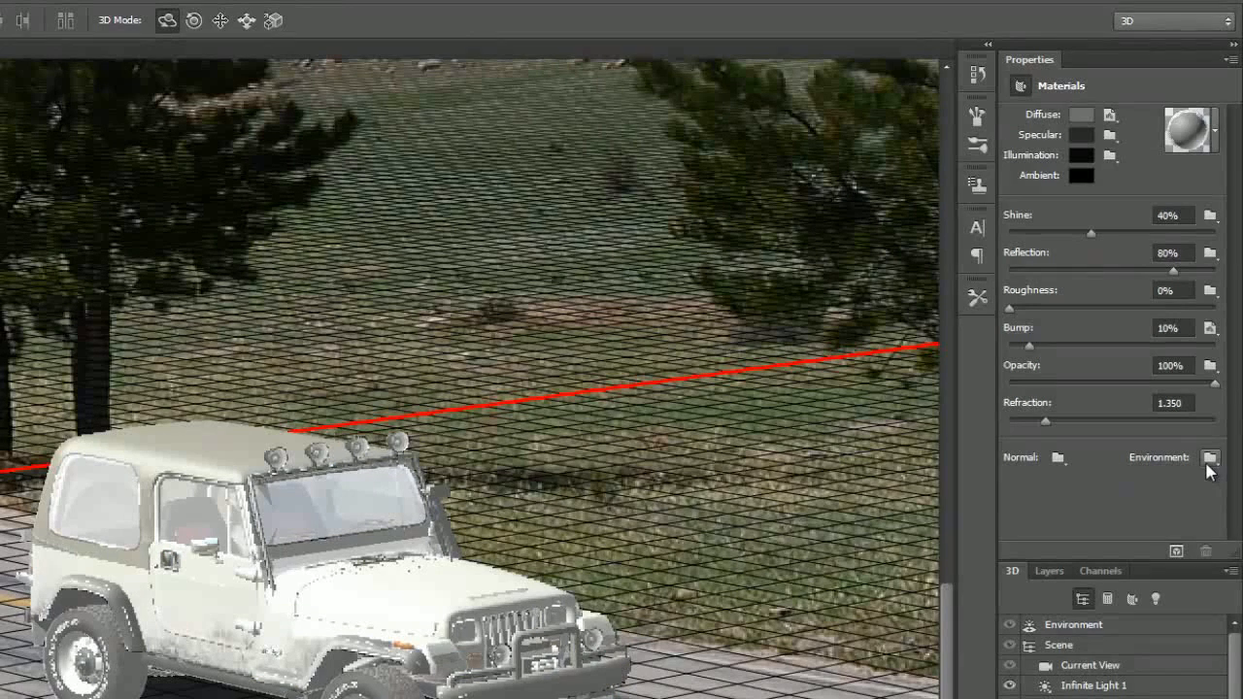
pyautogui.click(1208, 458)
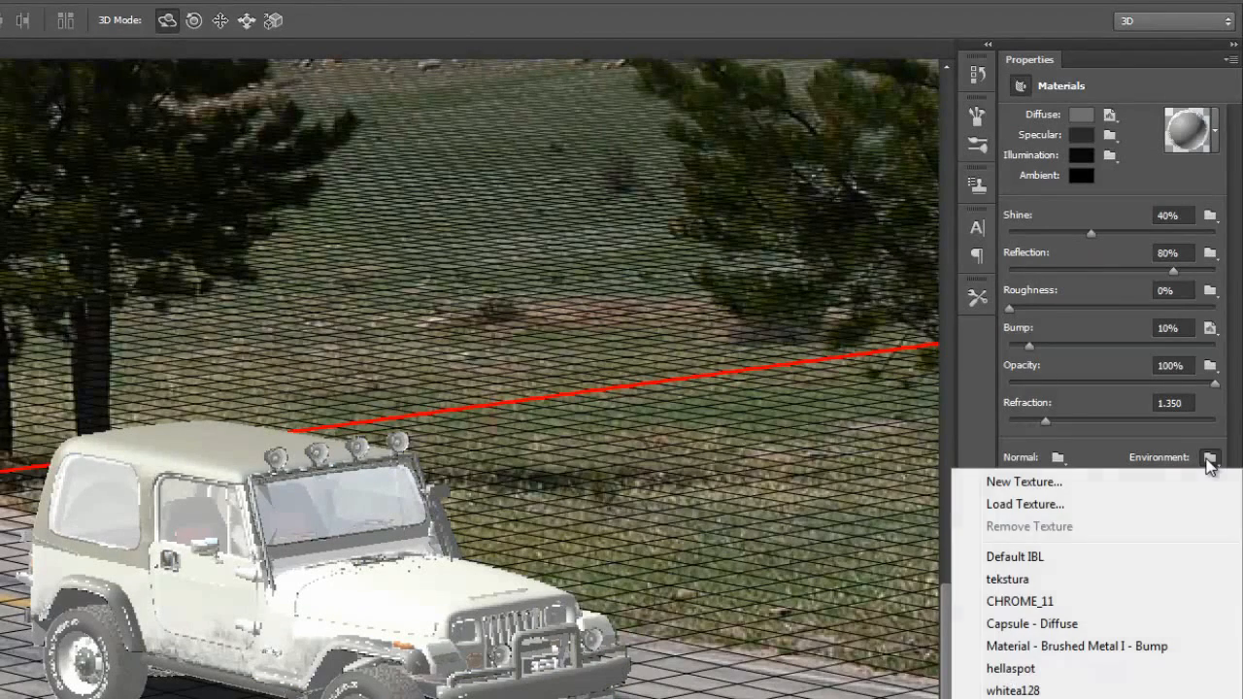
pyautogui.click(1025, 504)
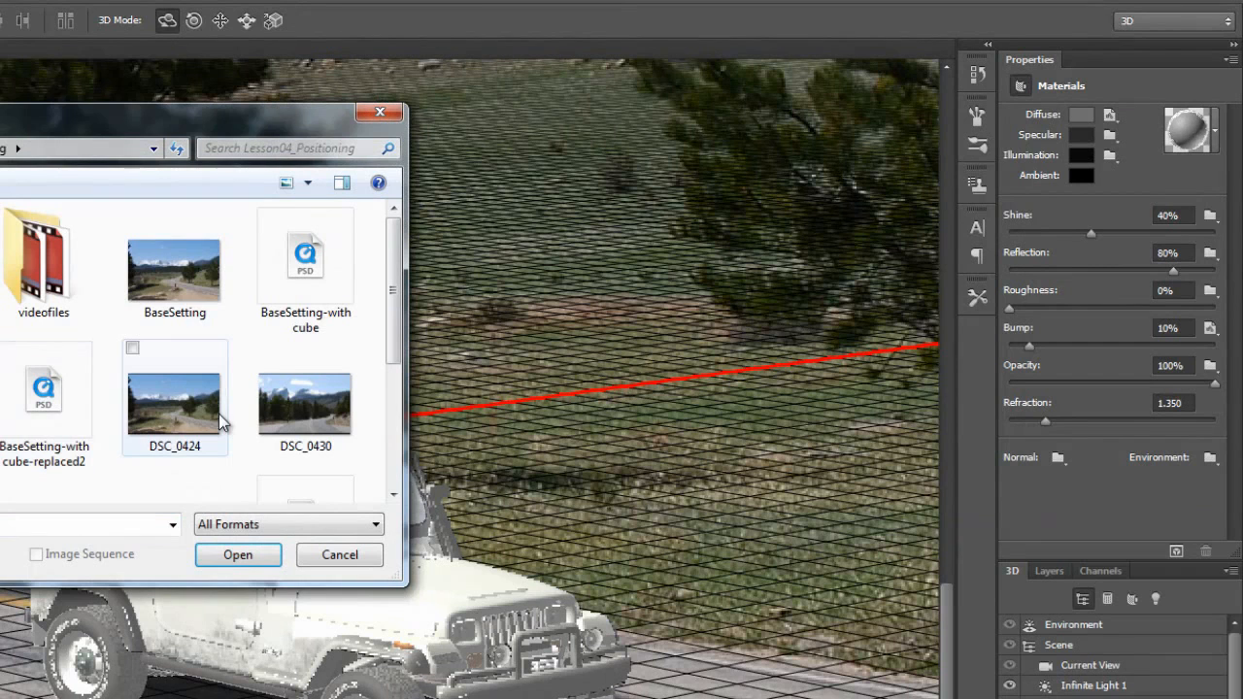
pyautogui.click(168, 270)
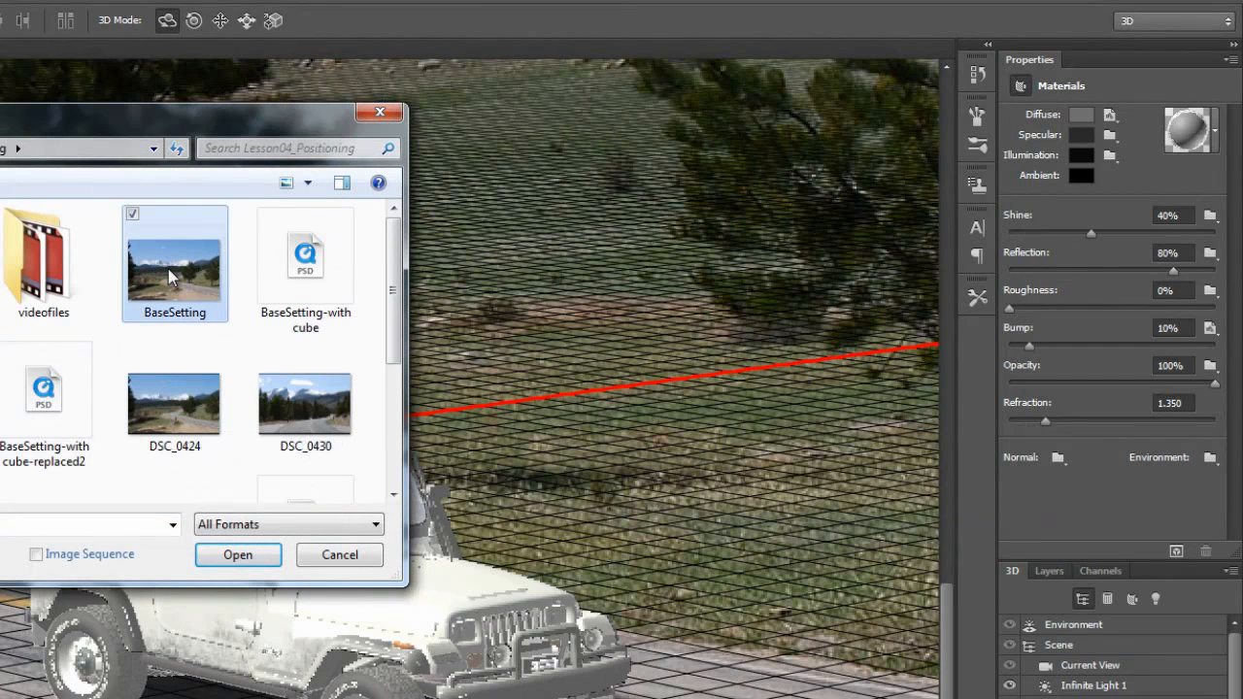
pyautogui.click(270, 557)
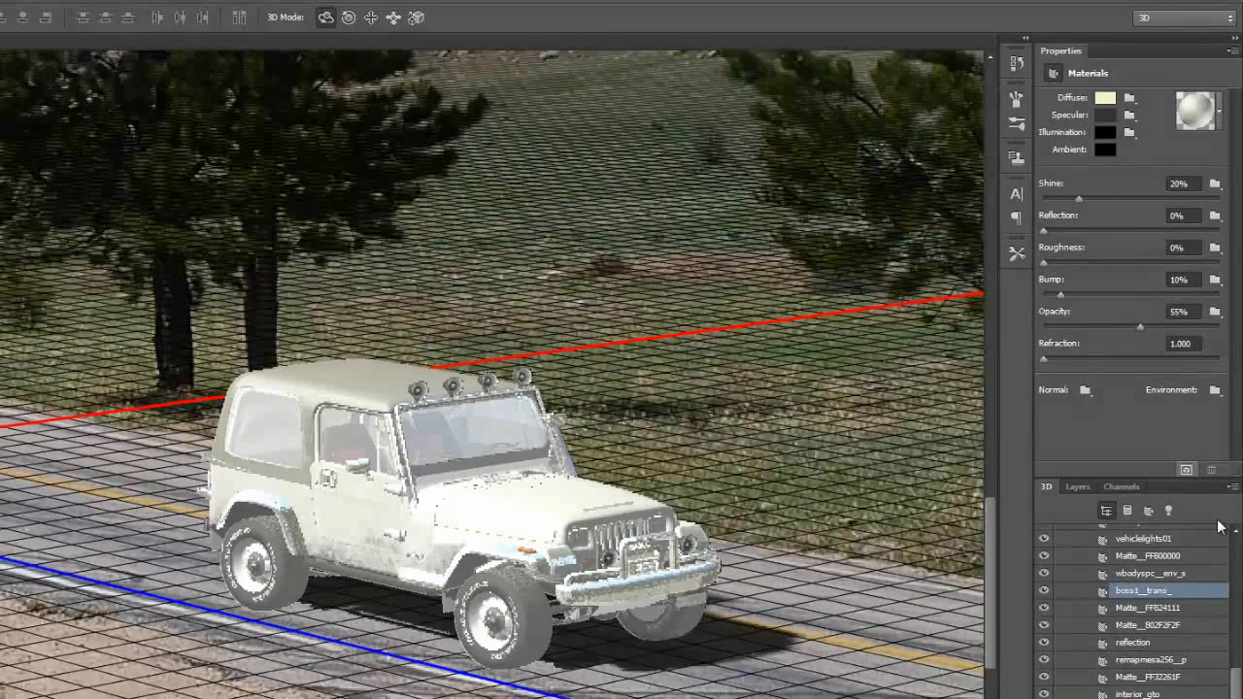
# Step: Inspect the boss1__trans_ material's diffuse texture options and diffuse color, leaving both unchanged
pyautogui.click(1129, 100)
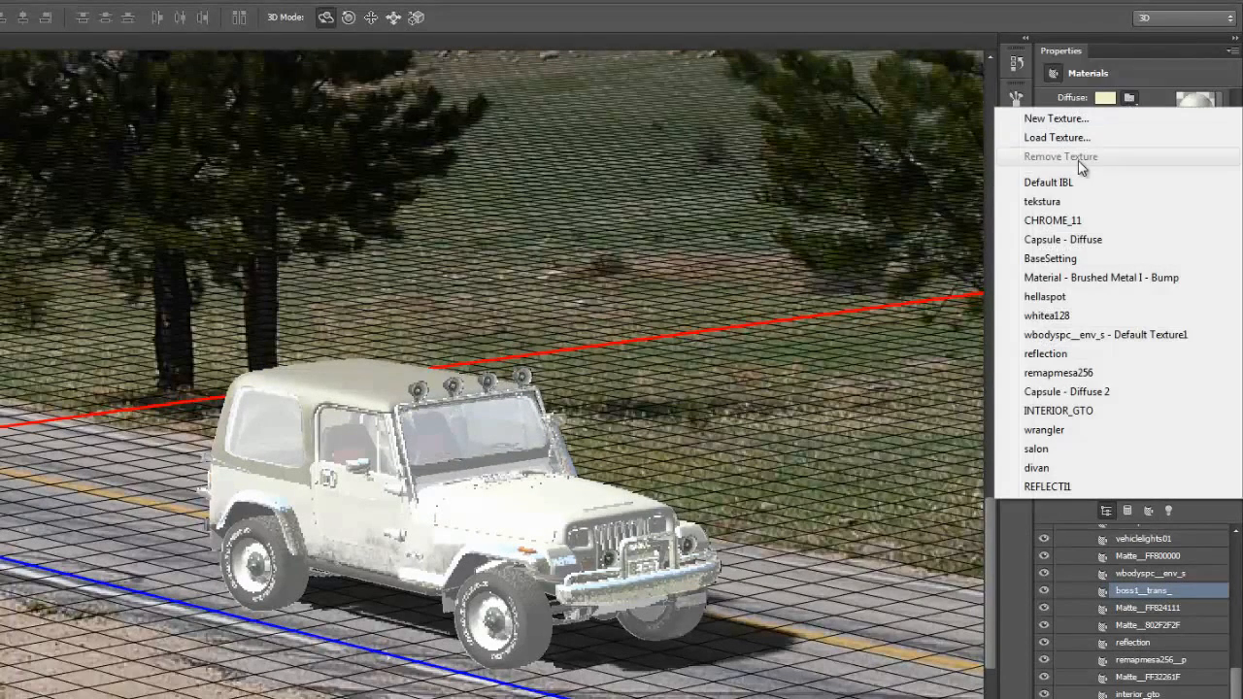
pyautogui.click(1132, 85)
pyautogui.click(1110, 100)
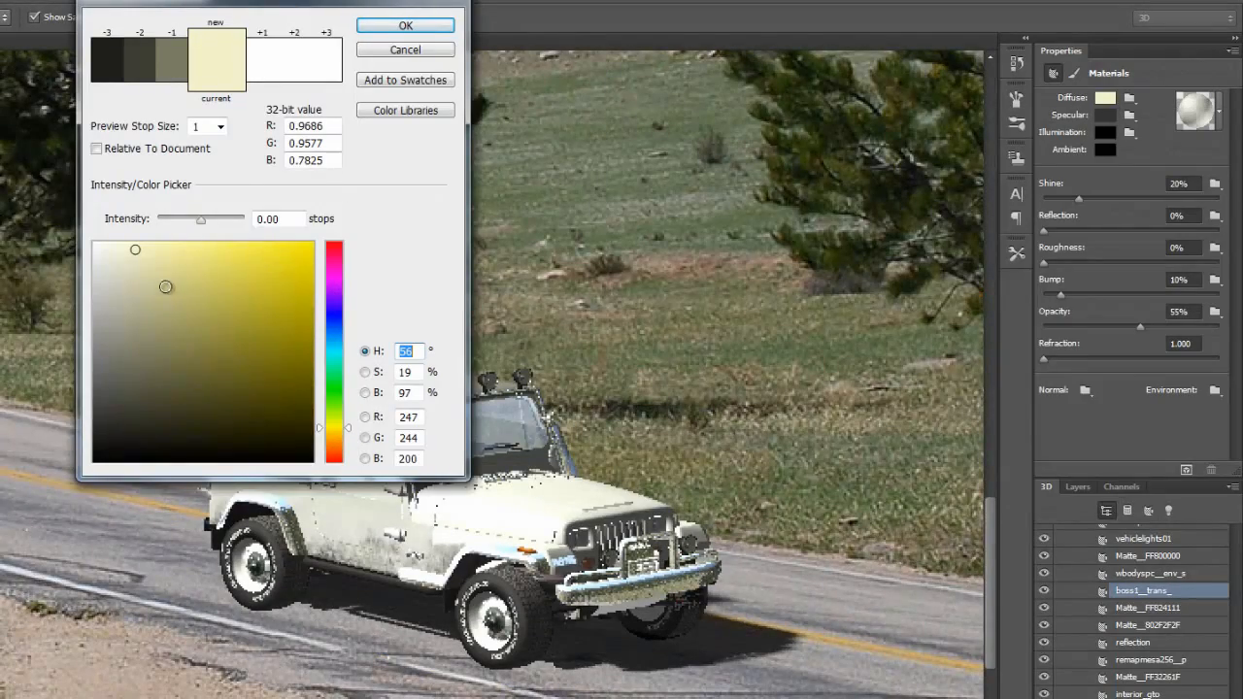
pyautogui.click(429, 55)
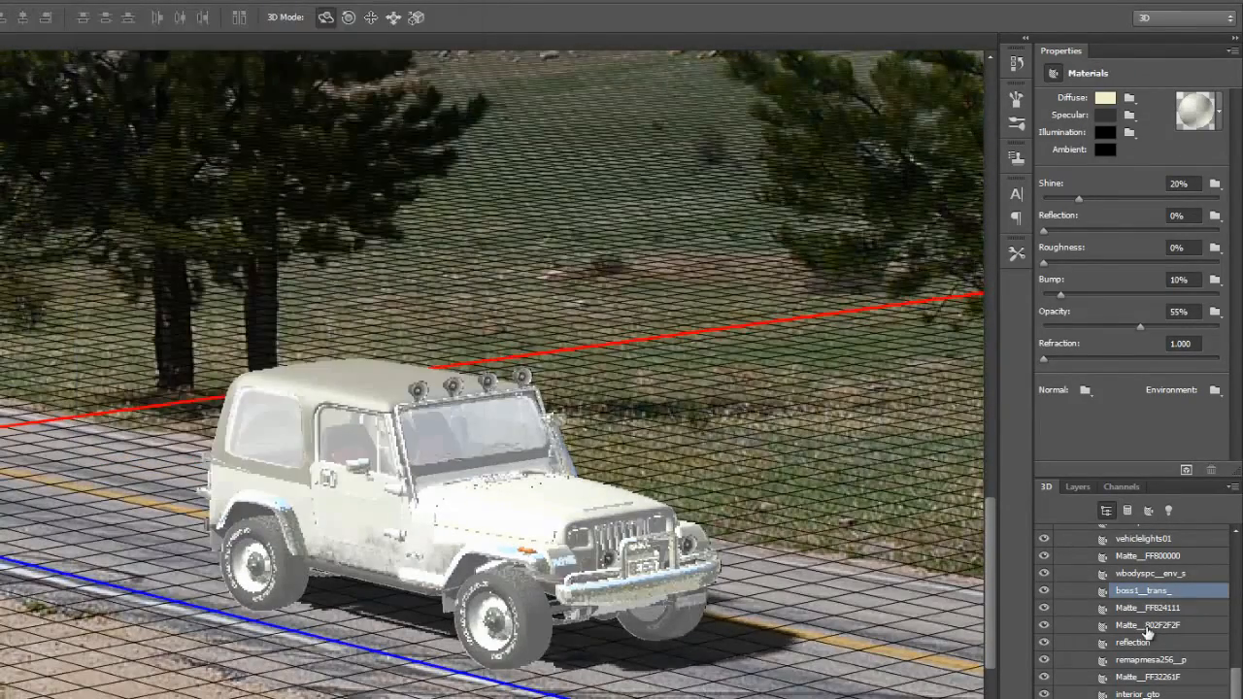
# Step: Review the Matte__802F2F2F material's properties and environment texture setting, and select the remapmesa256__p material
pyautogui.click(1169, 627)
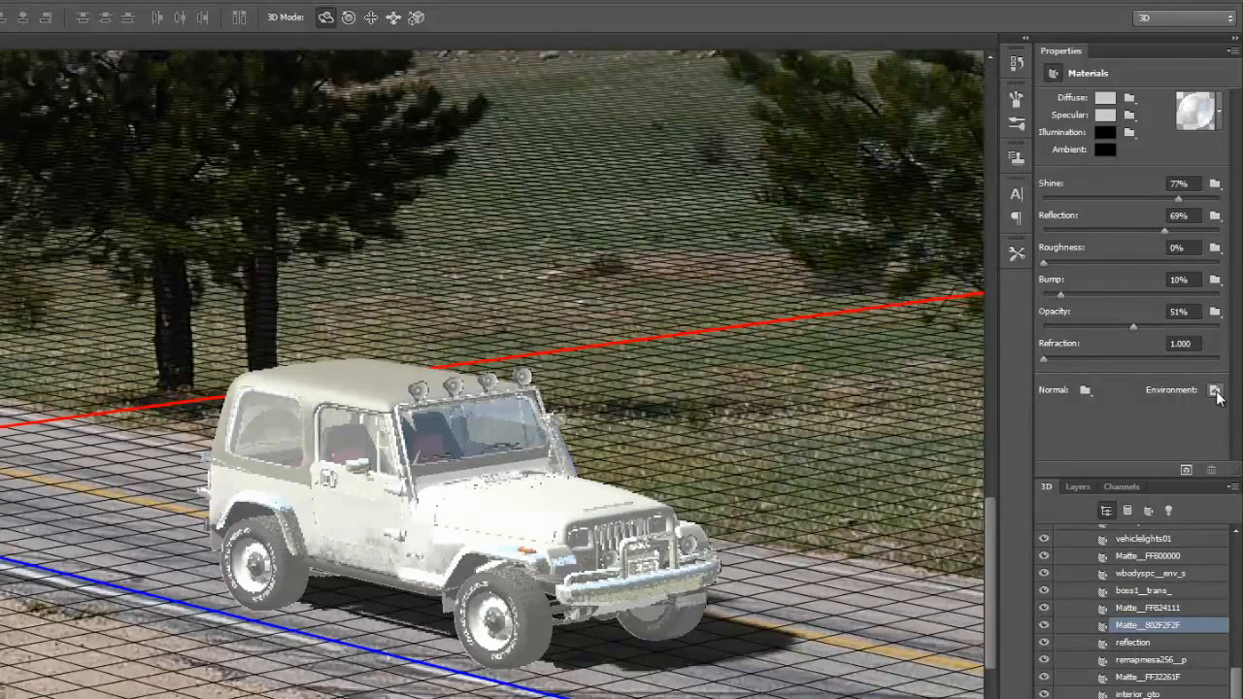
pyautogui.moveTo(1218, 396)
pyautogui.scroll(-3, 1131, 611)
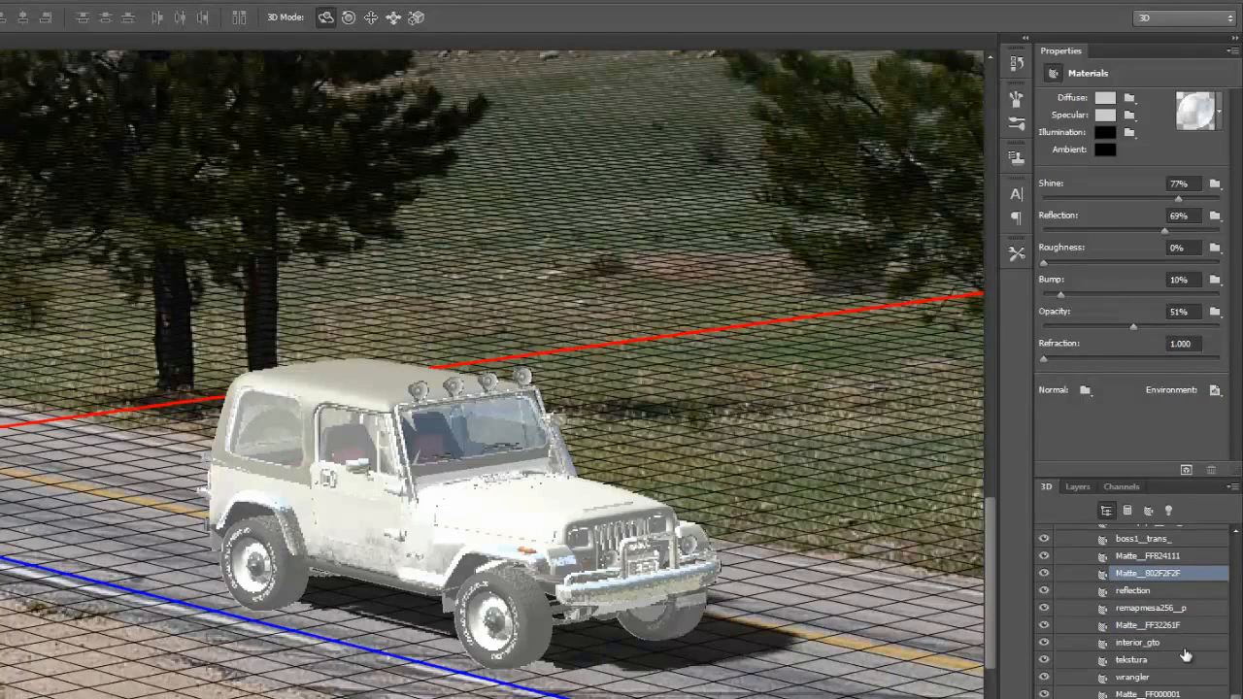
pyautogui.click(1152, 609)
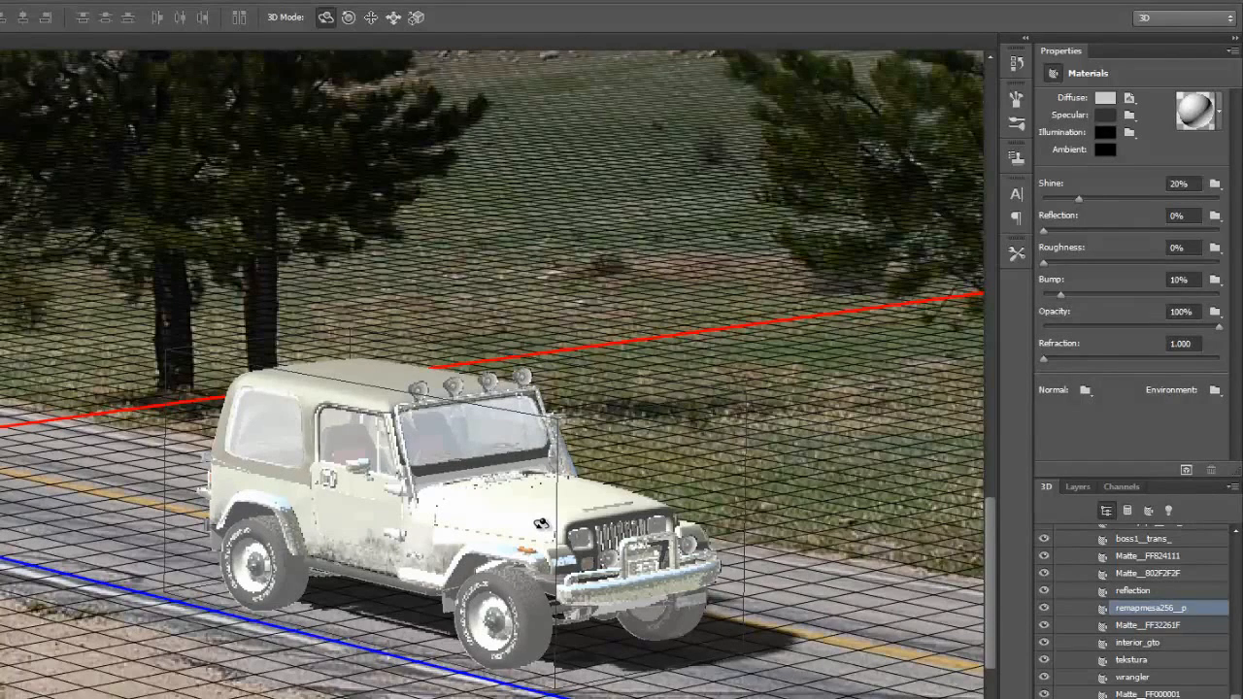
# Step: In remapmesa256.jpg, unlock the background layer, add a new empty layer beneath it, and hide the original texture layer
pyautogui.hotkey('alt', 'Tab')
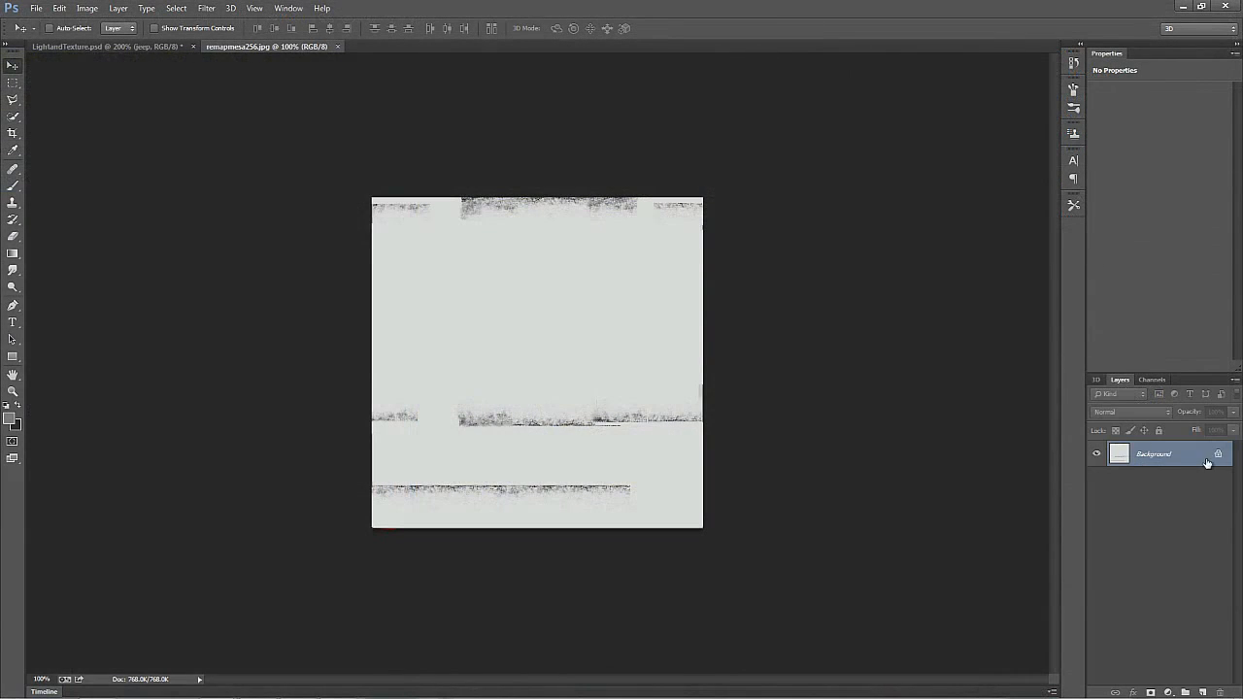
pyautogui.click(1218, 456)
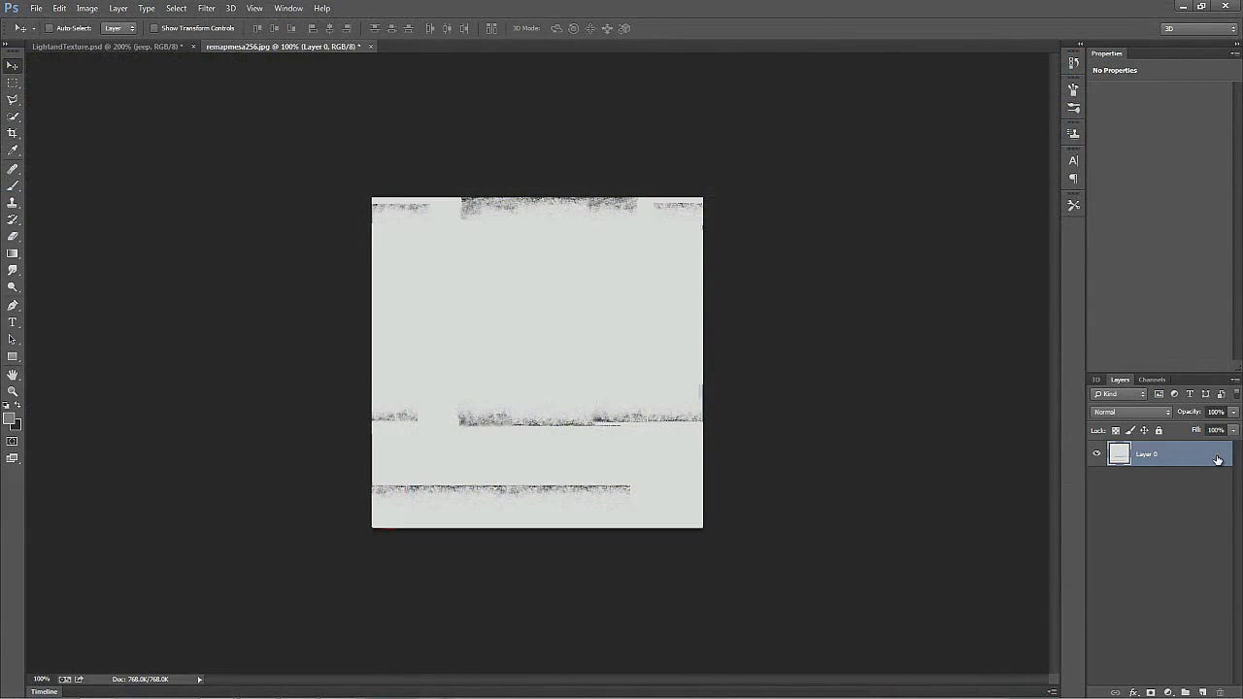
pyautogui.click(1202, 693)
pyautogui.moveTo(1170, 459); pyautogui.dragTo(1178, 508)
pyautogui.click(1097, 454)
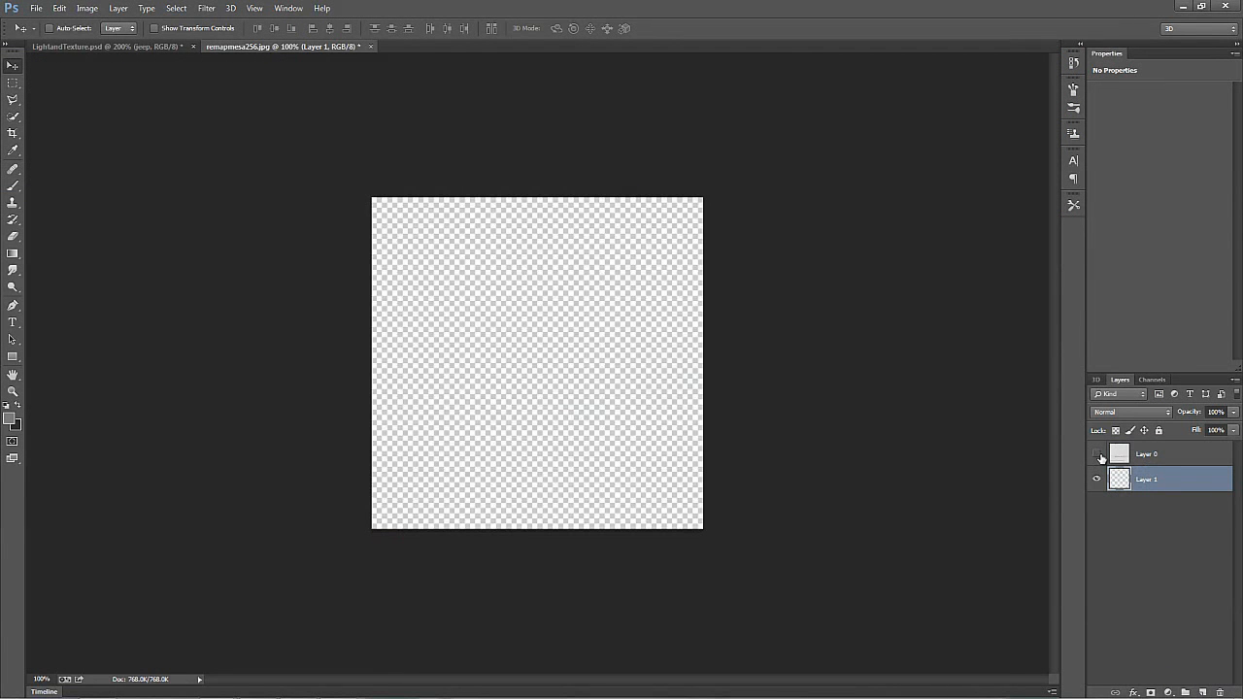
# Step: Fill the new bottom layer with a dark blue foreground color, about #183178
pyautogui.click(11, 422)
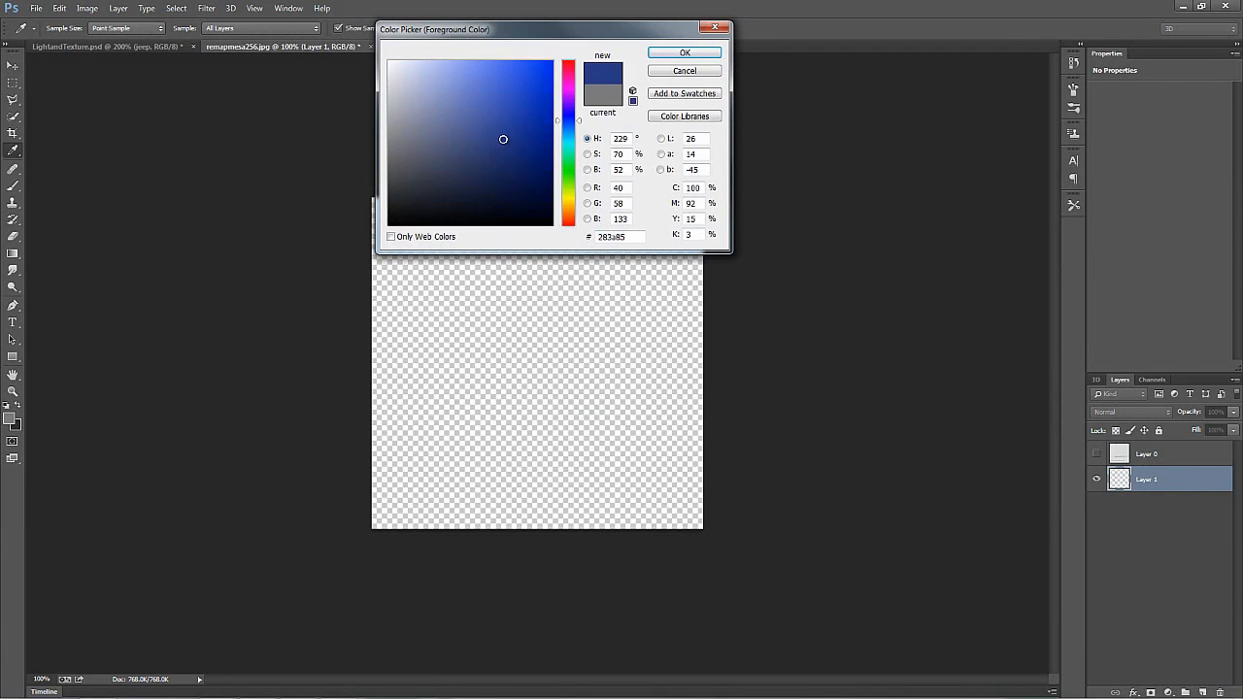
pyautogui.click(520, 148)
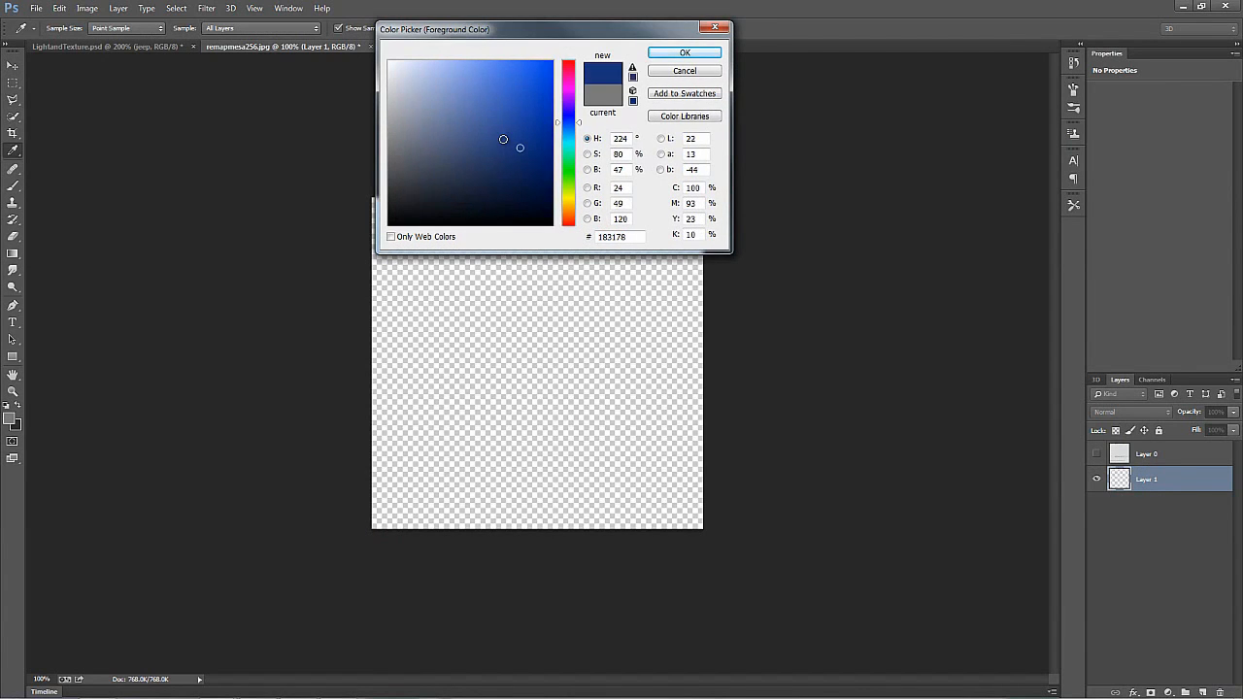
pyautogui.press('Return')
pyautogui.hotkey('alt', 'BackSpace')
pyautogui.press('v')
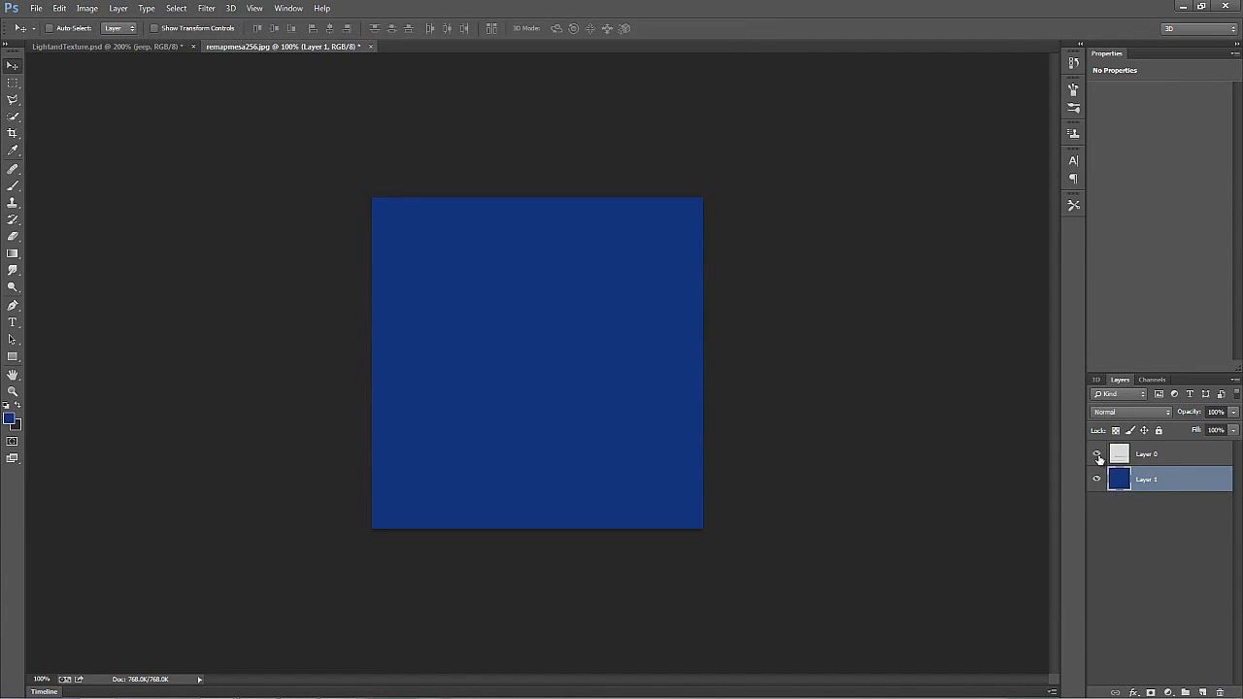
# Step: Show the original texture layer, Layer 0, and set its blend mode to Multiply over the blue fill
pyautogui.click(1097, 454)
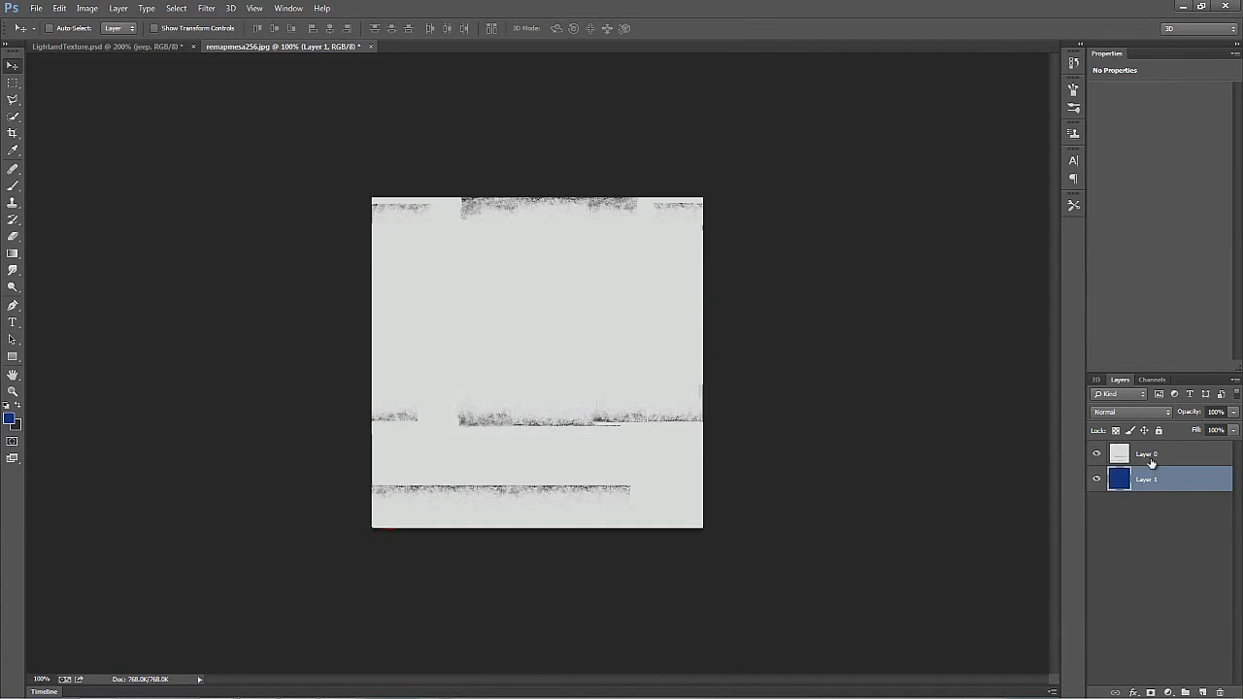
pyautogui.click(1136, 453)
pyautogui.click(1139, 412)
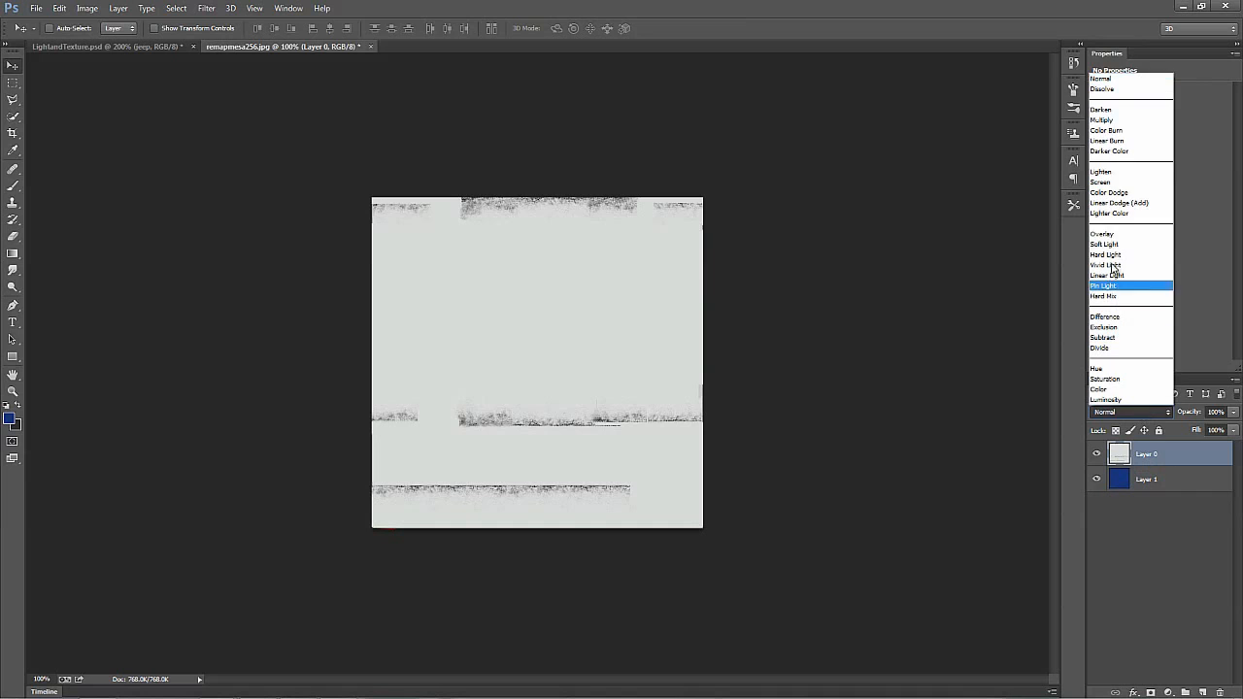
pyautogui.click(1102, 119)
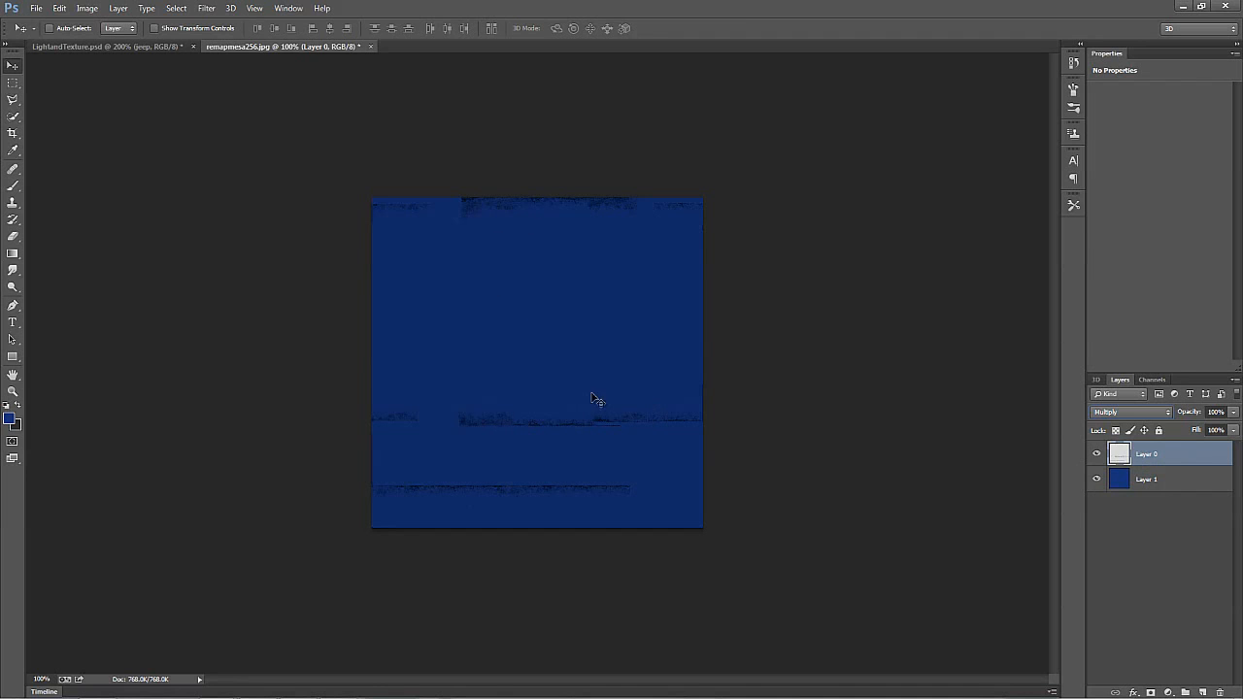
# Step: Add a new layer directly above the blue fill and render clouds on it
pyautogui.click(1180, 481)
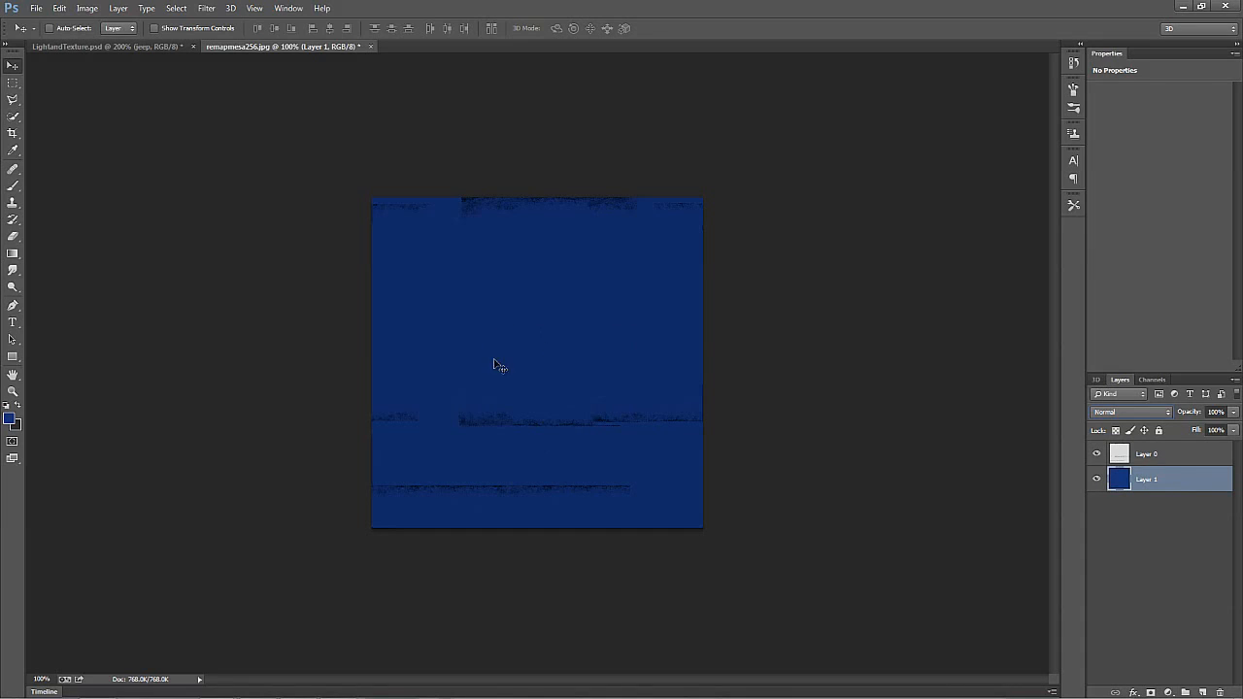
pyautogui.click(1202, 692)
pyautogui.click(206, 9)
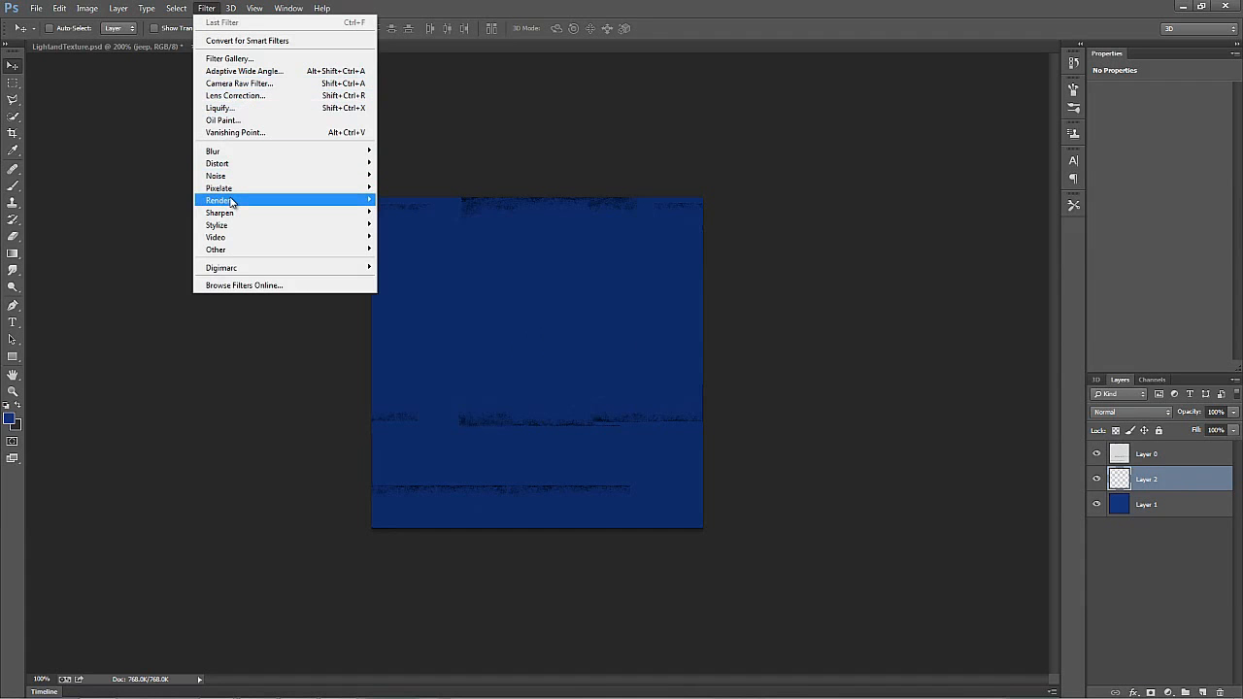
pyautogui.moveTo(230, 200)
pyautogui.click(153, 201)
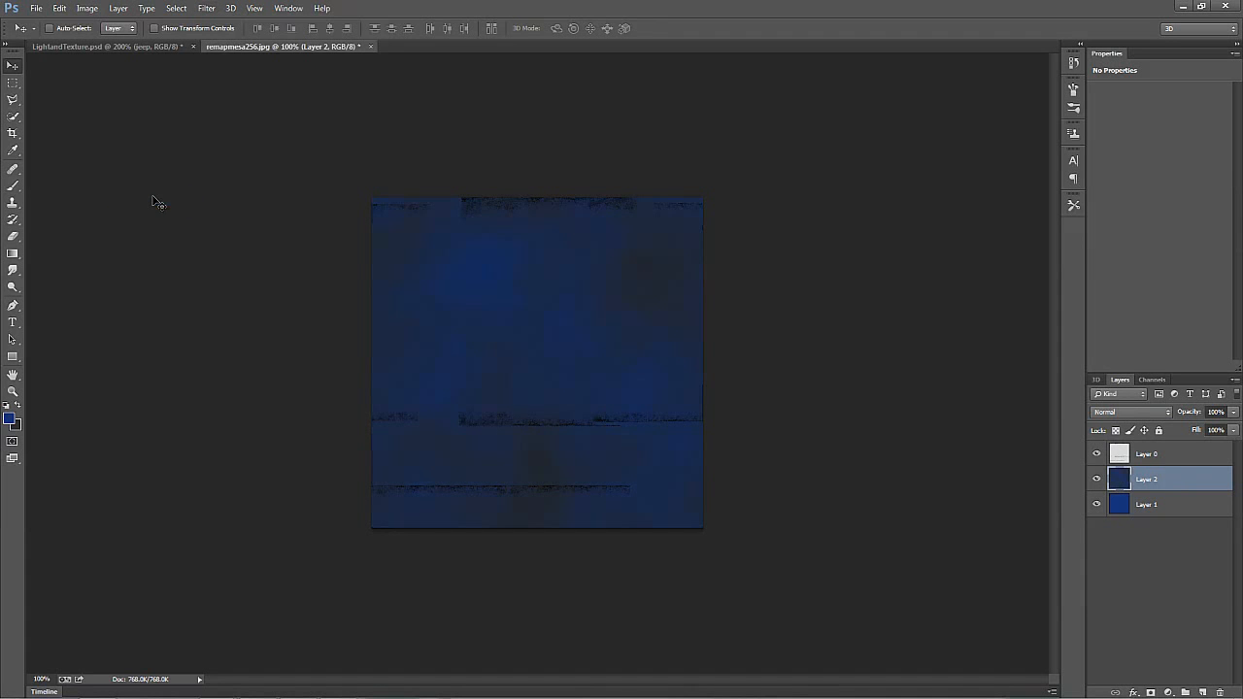
# Step: Set the clouds layer's blend mode to Overlay and lower its opacity to 12%
pyautogui.click(1126, 412)
pyautogui.click(1103, 235)
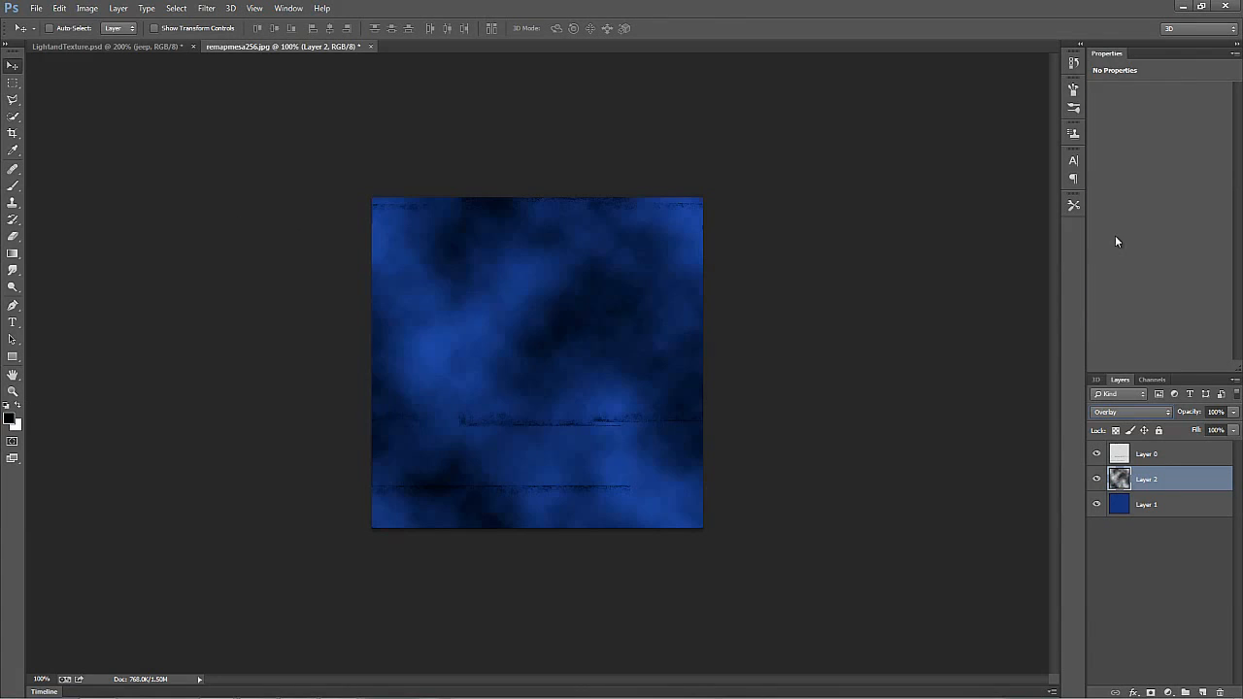
pyautogui.moveTo(1190, 415); pyautogui.dragTo(1138, 420)
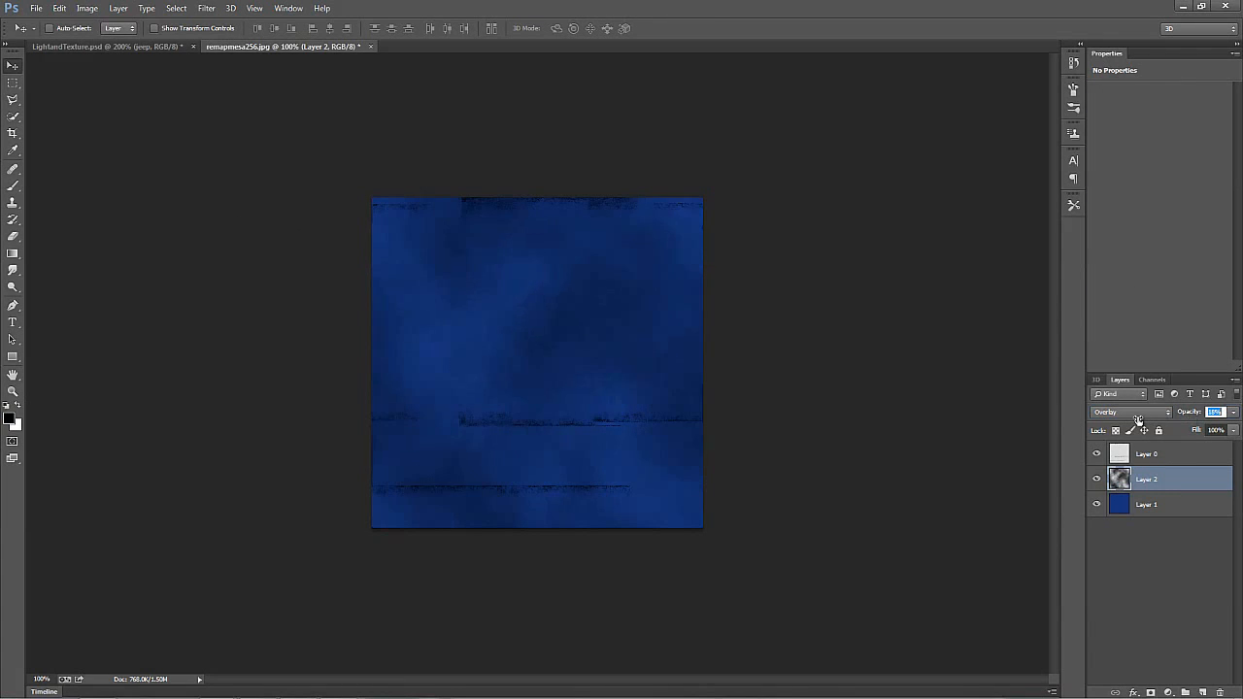
# Step: Save the blue version of the remapmesa256 texture as a separate file under a modified name
pyautogui.click(35, 8)
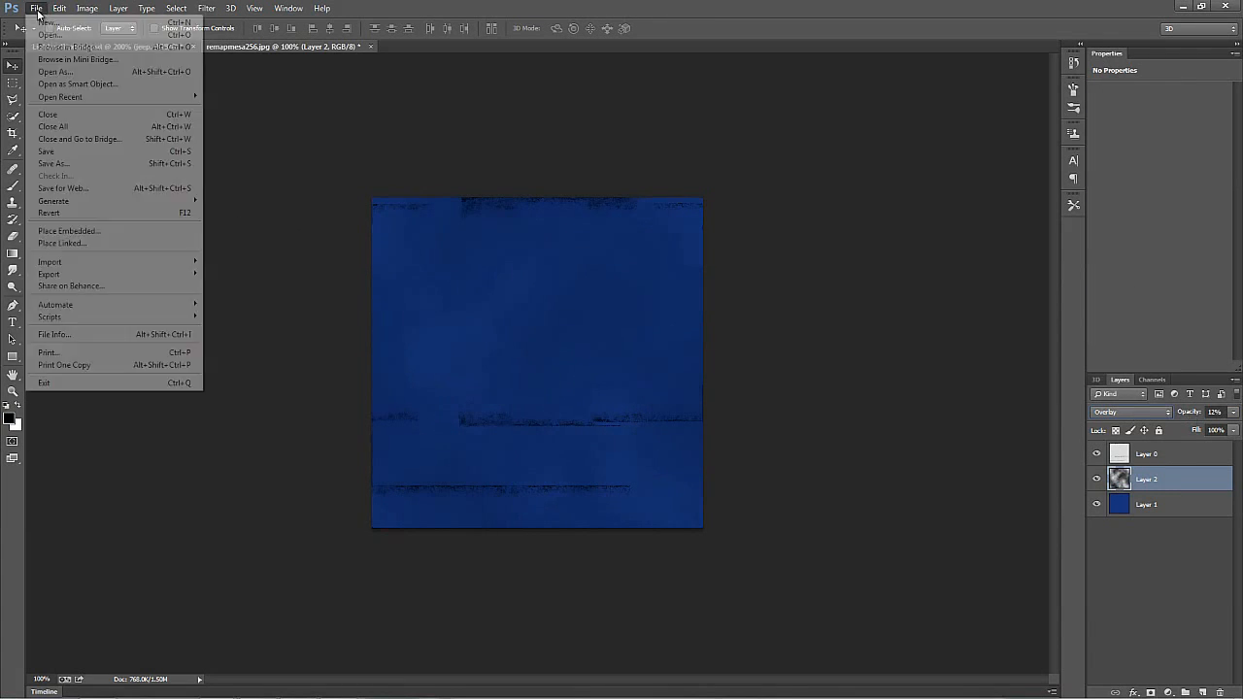
pyautogui.click(69, 171)
pyautogui.click(287, 321)
pyautogui.write('-')
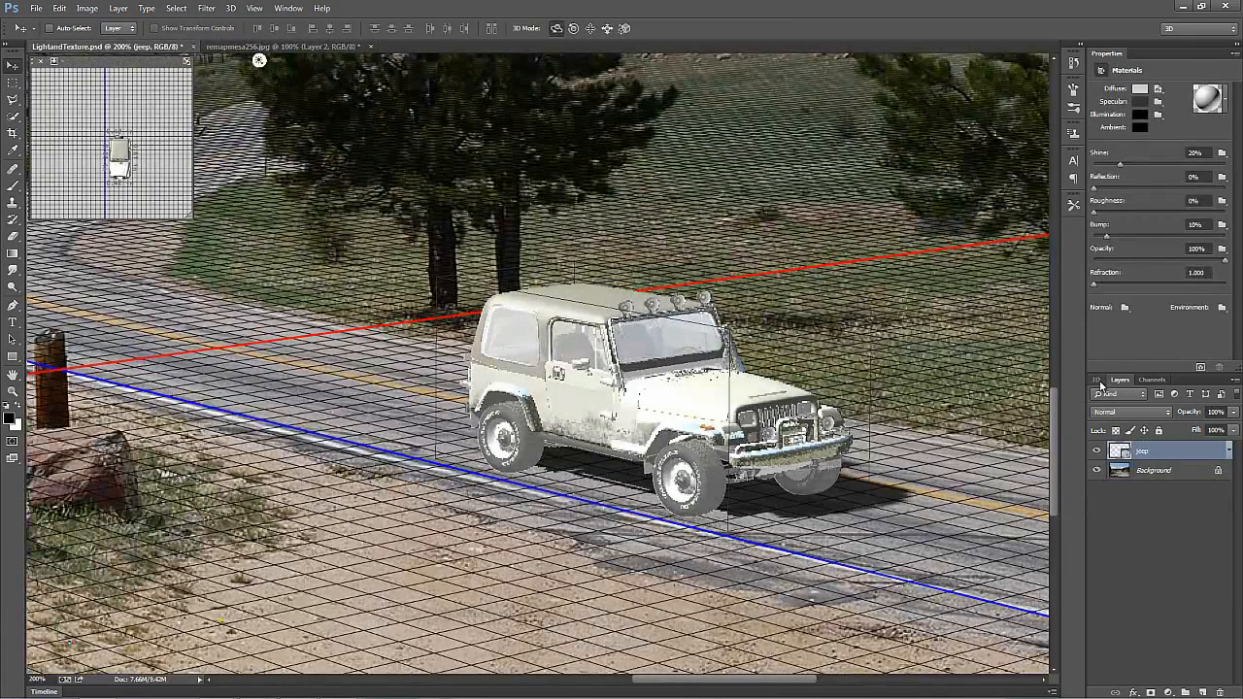
# Step: Load the saved blue texture file as the diffuse texture of the Jeep's remapmesa256 body material
pyautogui.click(1097, 383)
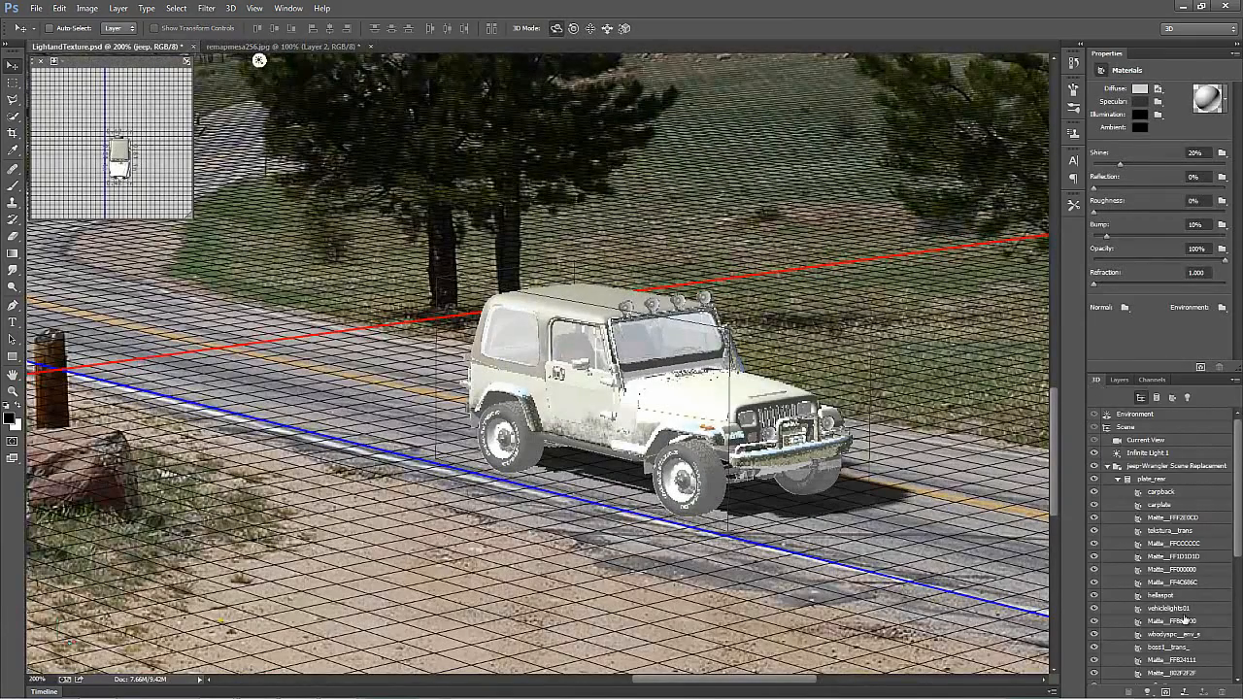
pyautogui.scroll(-3, 1238, 583)
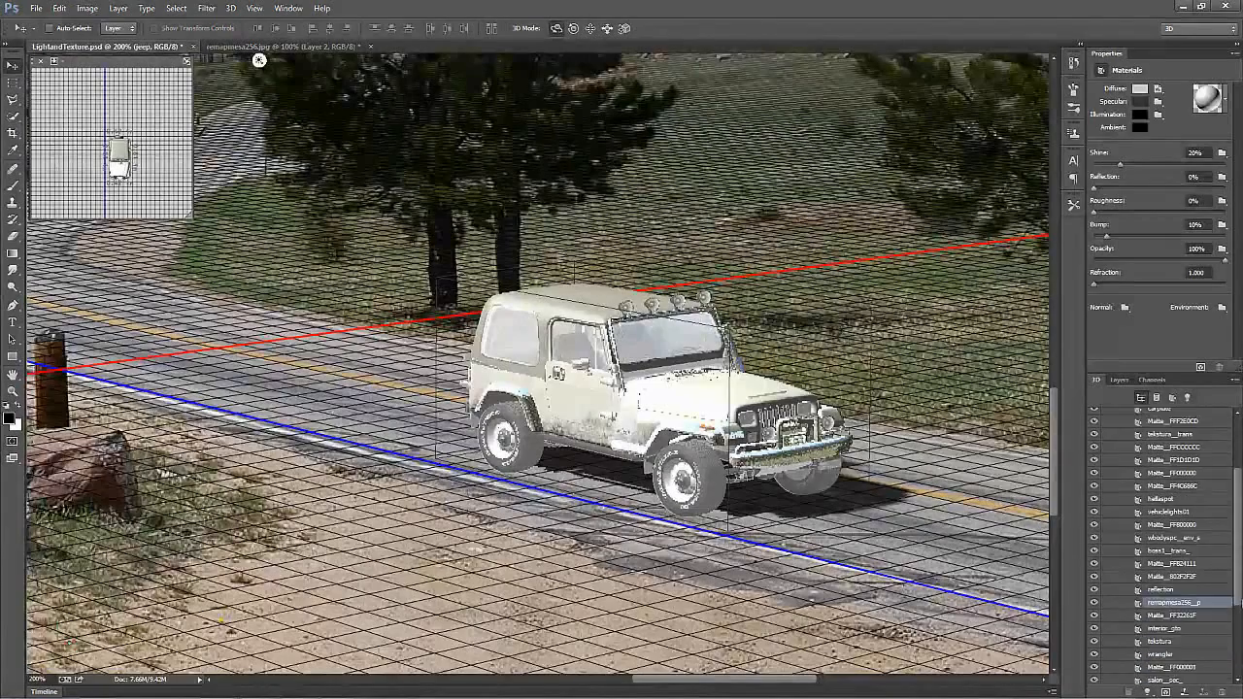
pyautogui.hotkey('ctrl', 'o')
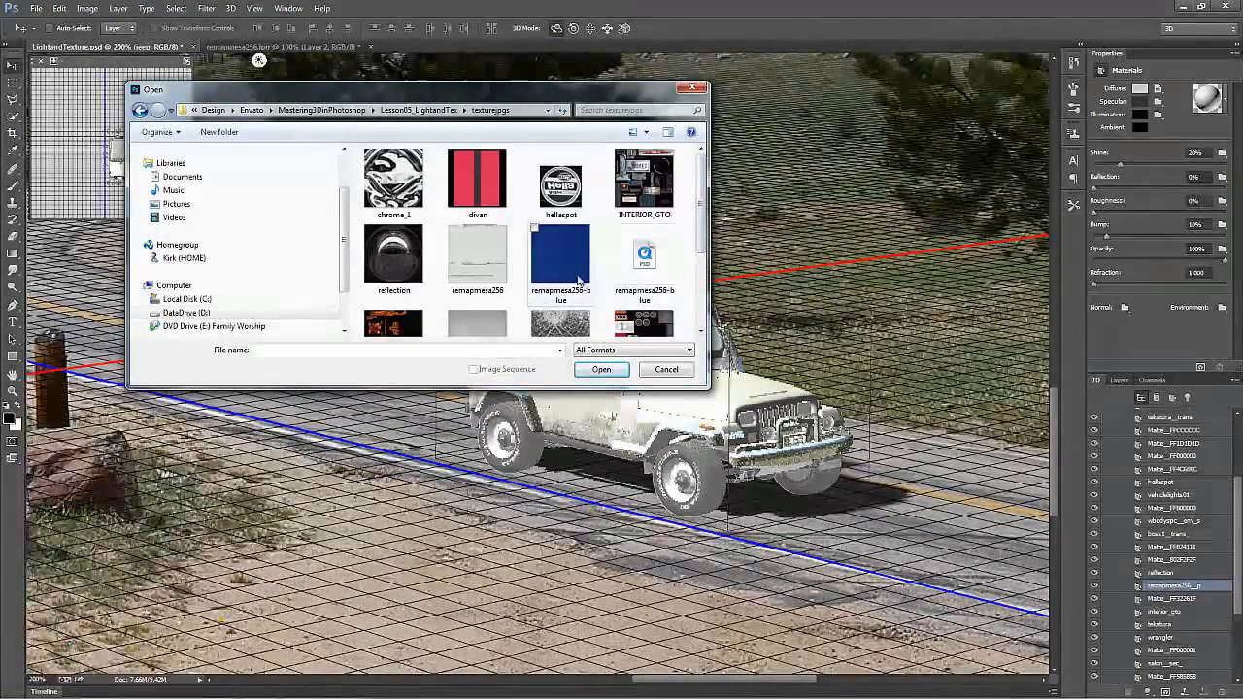
pyautogui.doubleClick(579, 279)
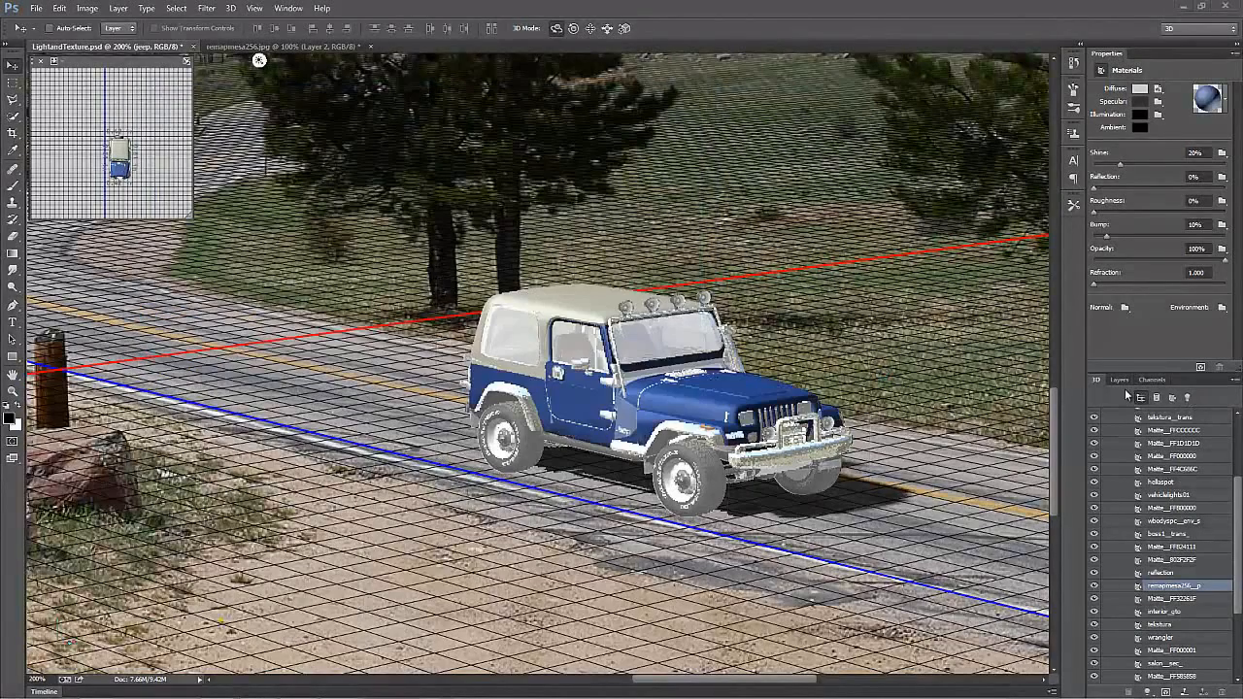
# Step: List only the scene's lights and review the settings of Infinite Light 1 and the Environment
pyautogui.click(1186, 397)
pyautogui.click(1149, 428)
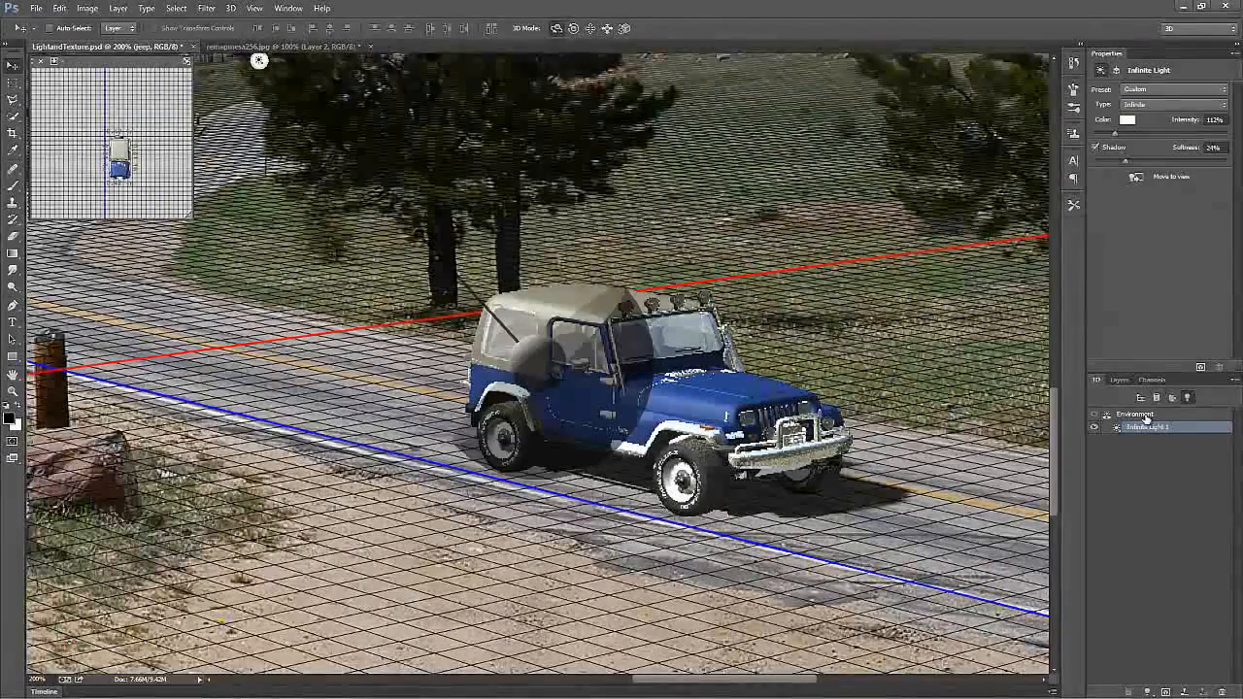
pyautogui.click(1147, 419)
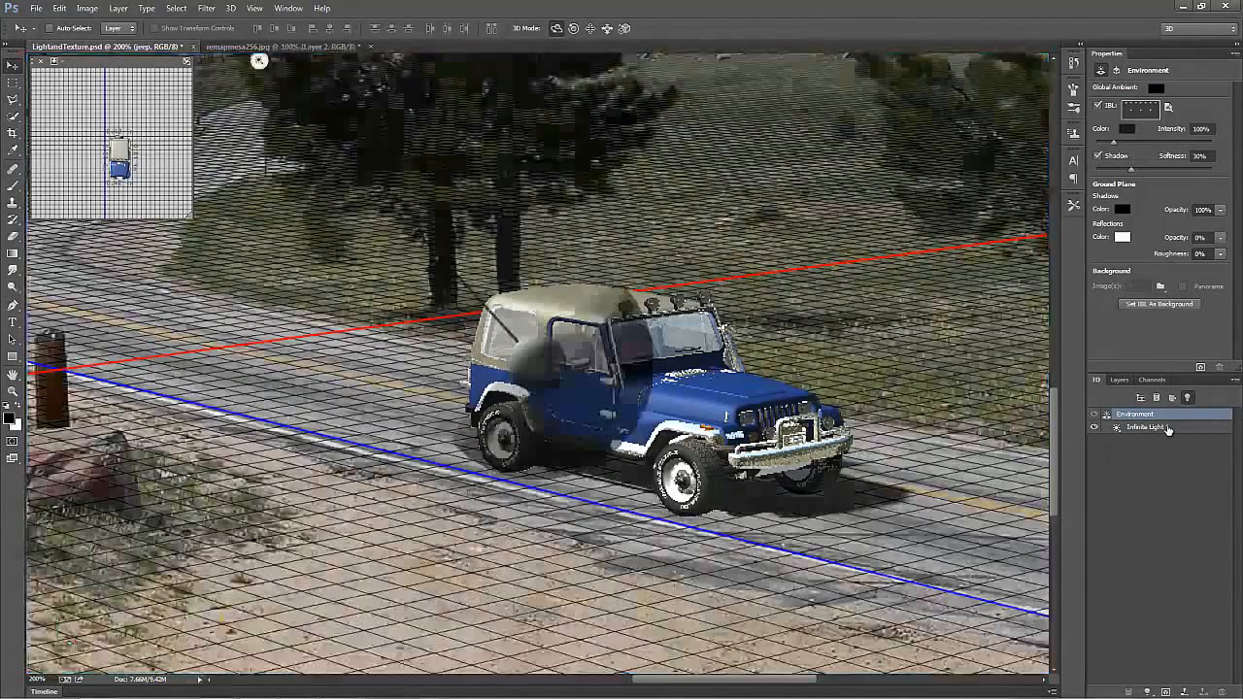
# Step: Nudge the direction of Infinite Light 1 slightly and set its color to pale yellow, RGB 255, 254, 233
pyautogui.click(1167, 428)
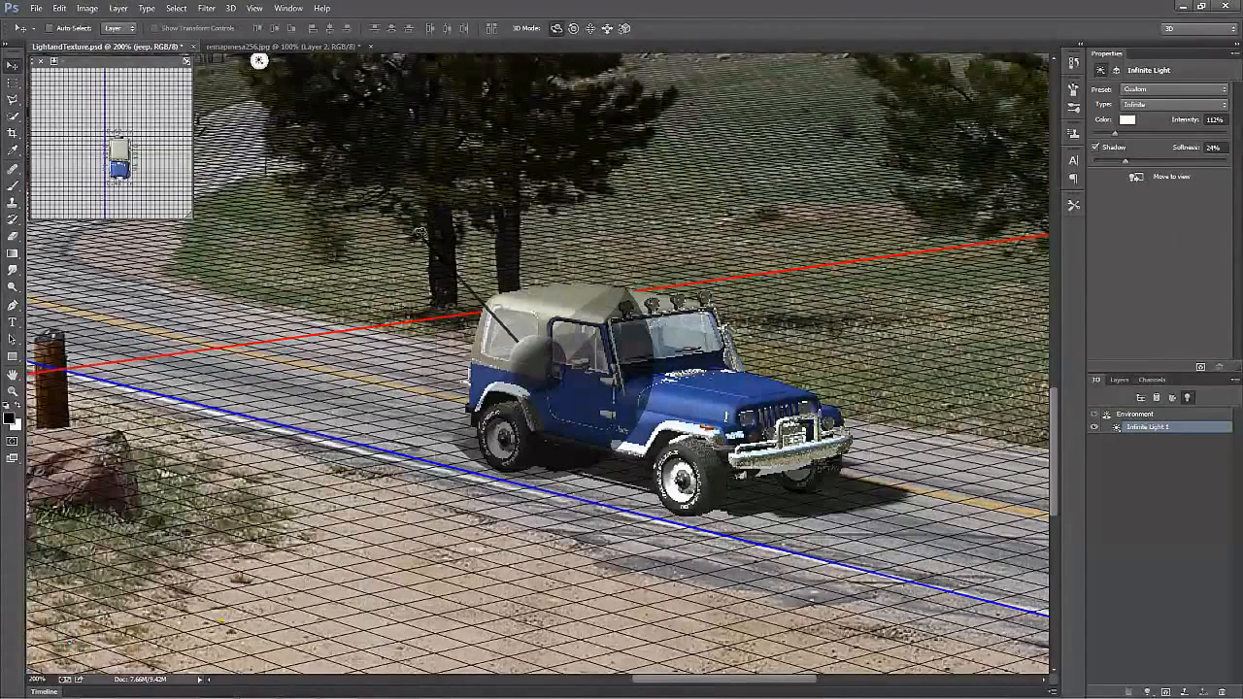
pyautogui.moveTo(420, 235); pyautogui.dragTo(417, 233)
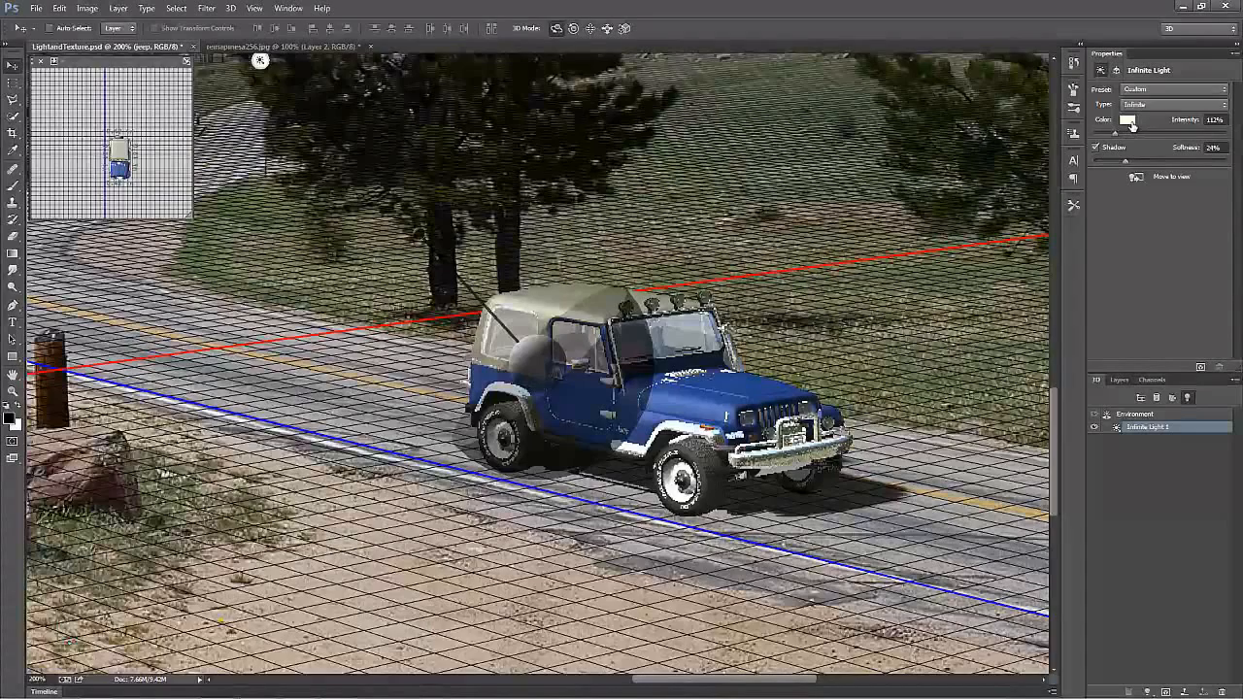
pyautogui.click(1128, 120)
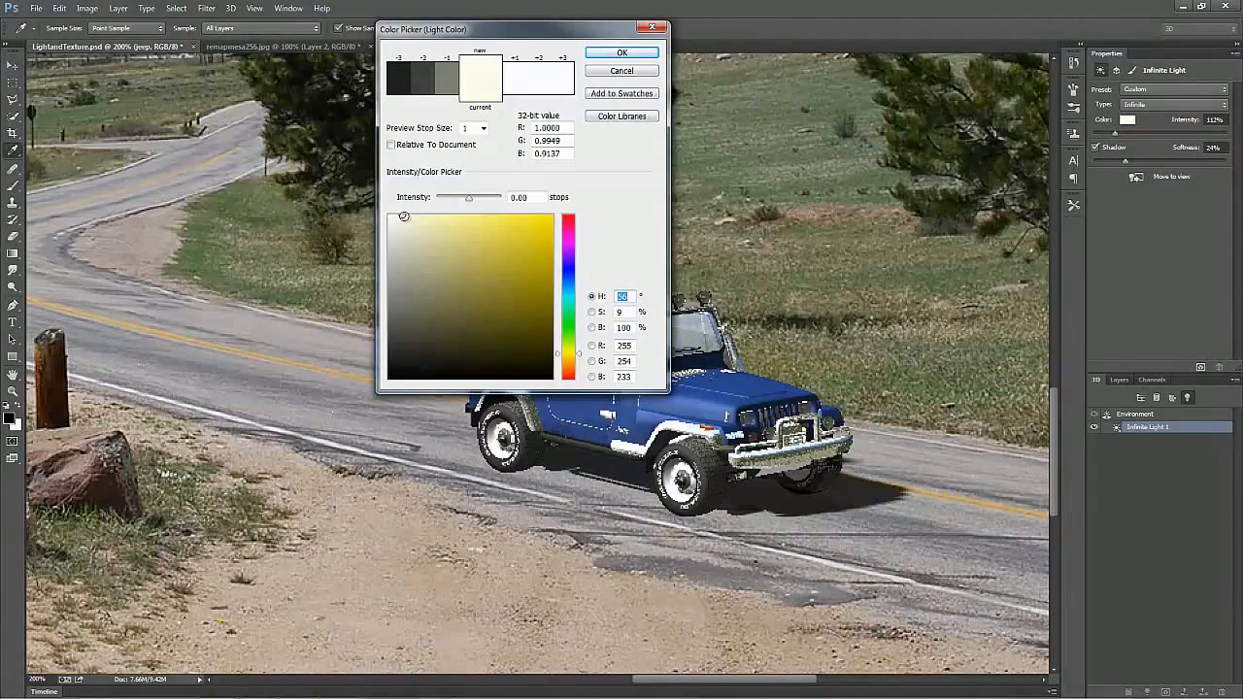
pyautogui.click(624, 53)
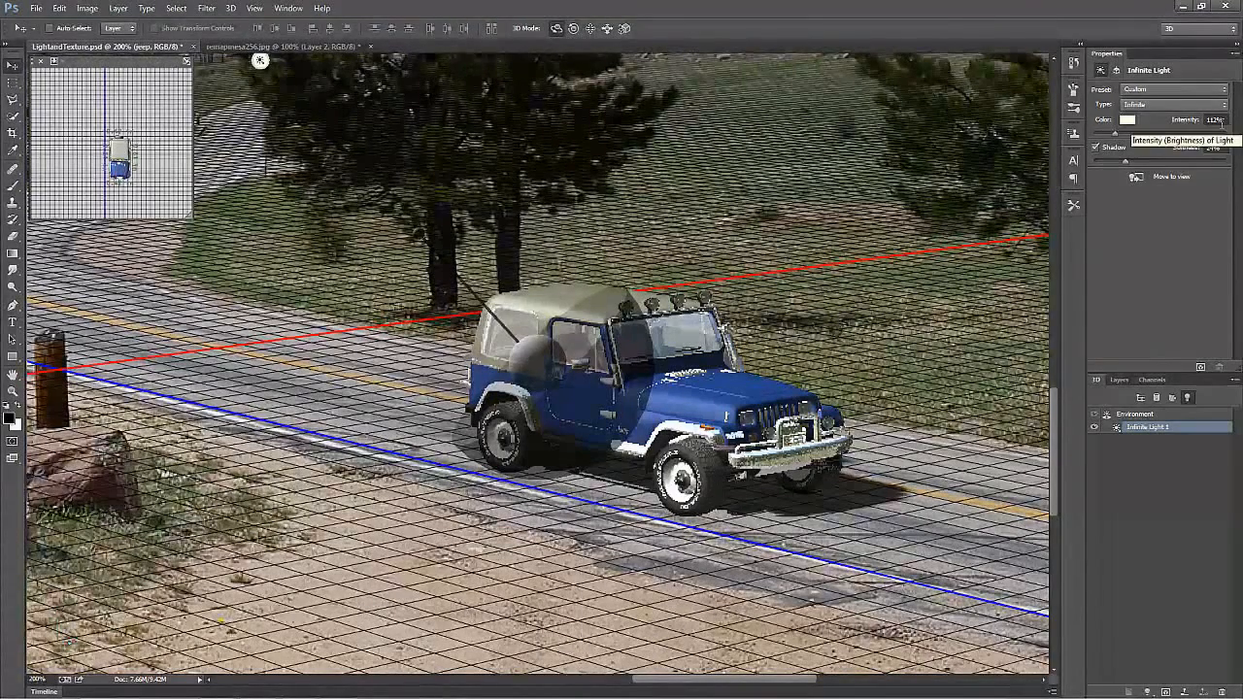
# Step: Make a rectangular selection around the Jeep and its shadow and render that area of the 3D scene
pyautogui.press('m')
pyautogui.moveTo(333, 155); pyautogui.dragTo(964, 592)
pyautogui.hotkey('ctrl', 'shift', 'alt', 'r')
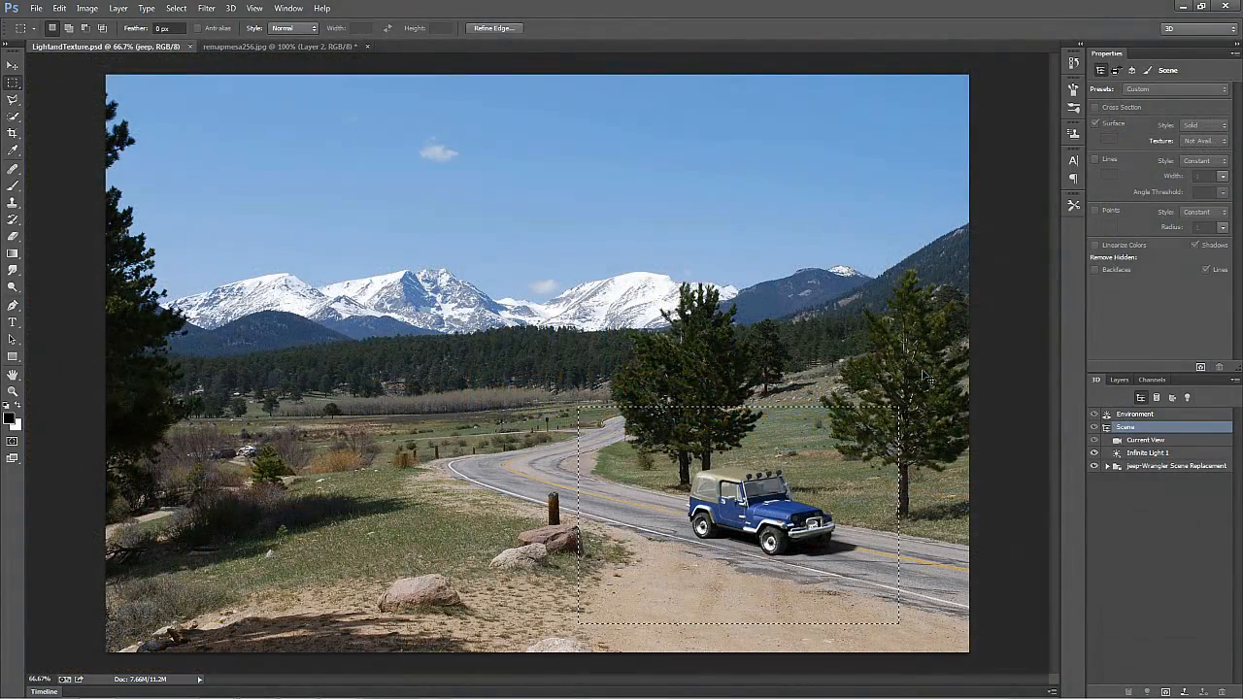
pyautogui.click(927, 377)
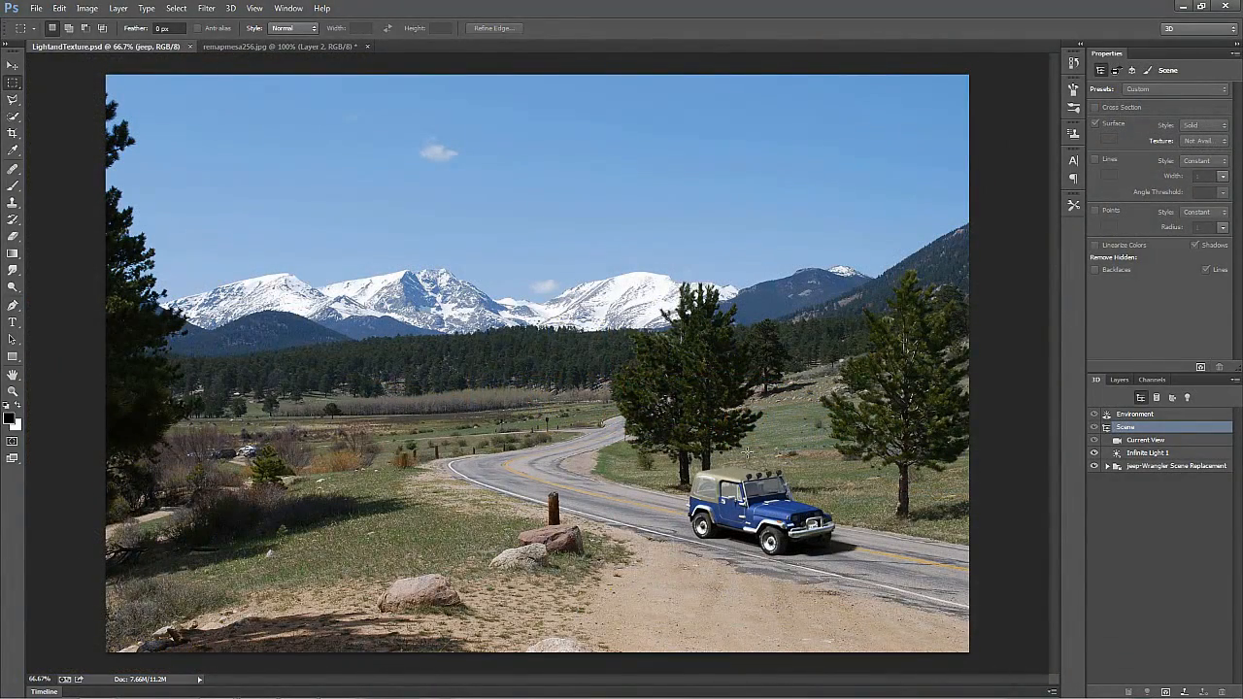